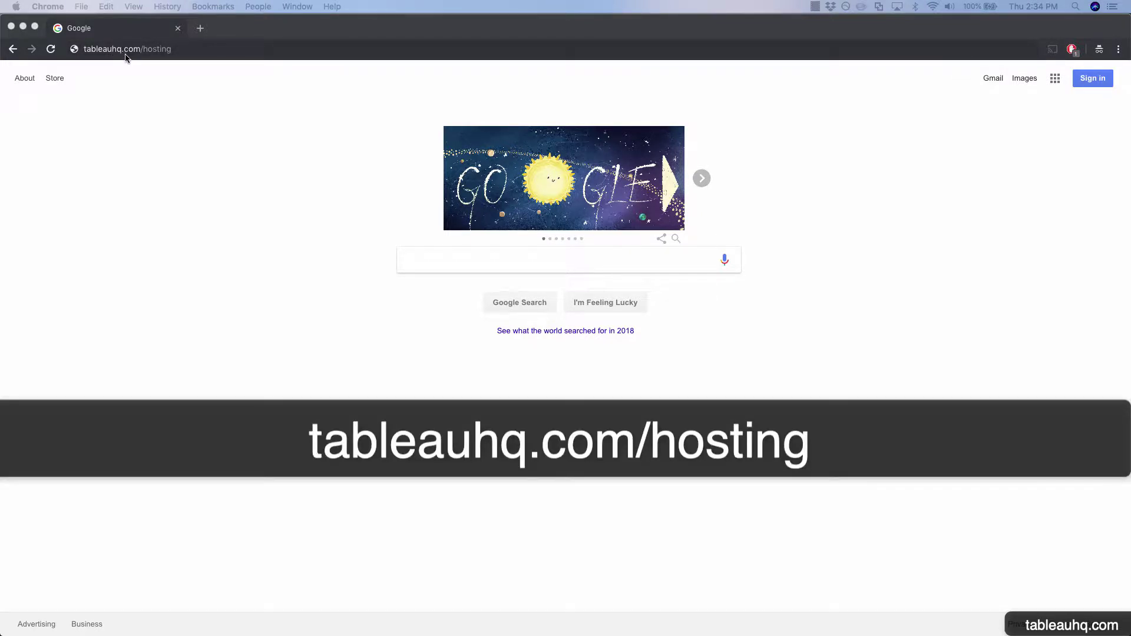
Load tableauhq.com/hosting from Chrome's address bar.
left_click(146, 49)
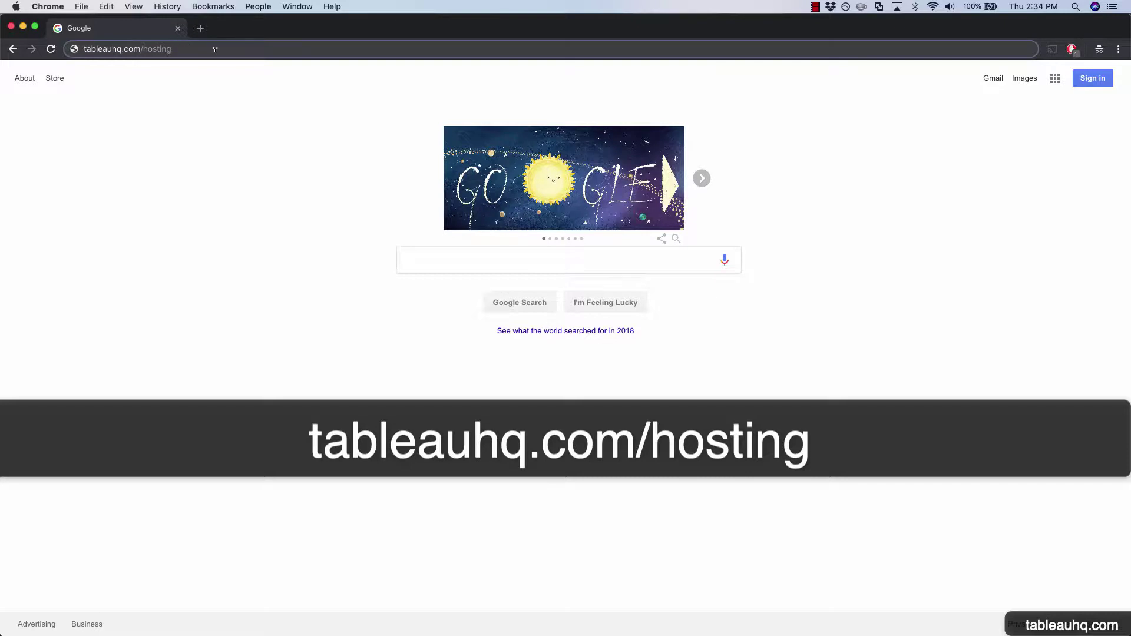
key("Return")
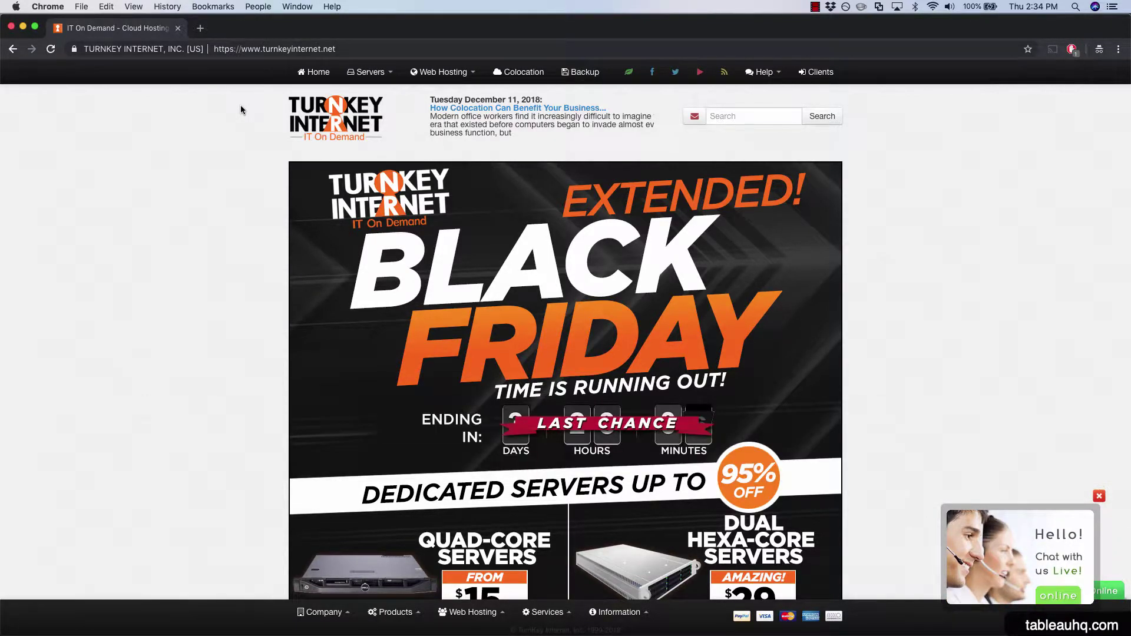
Show the Servers dropdown in TurnKey Internet's top navigation.
mouse_move(378, 78)
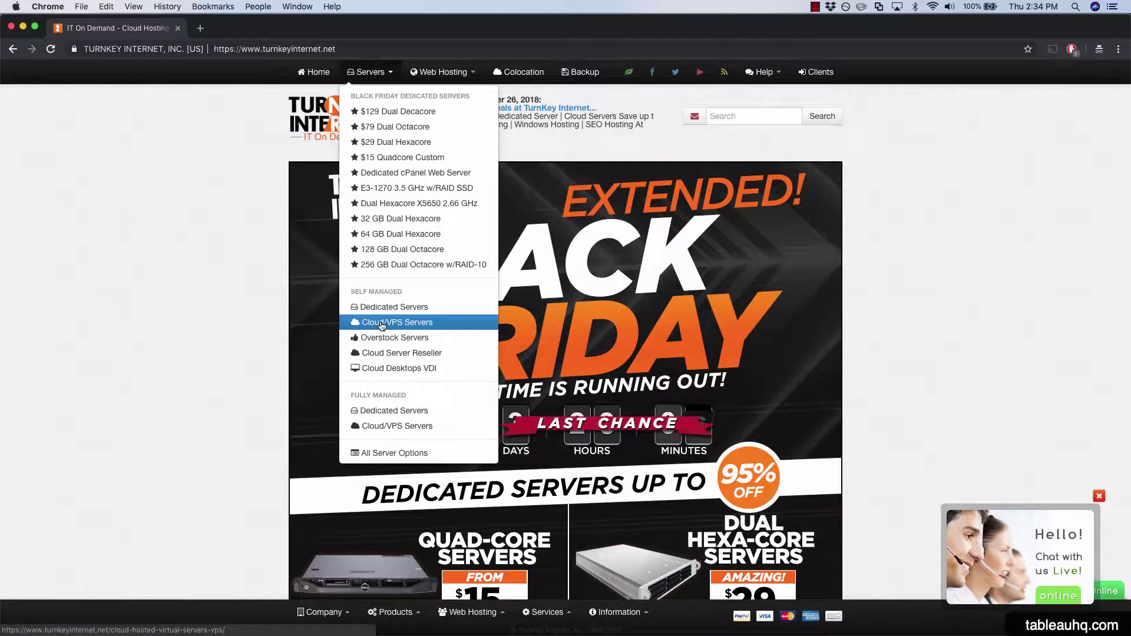
Go to Cloud/VPS Servers under Self Managed in the Servers menu.
left_click(449, 329)
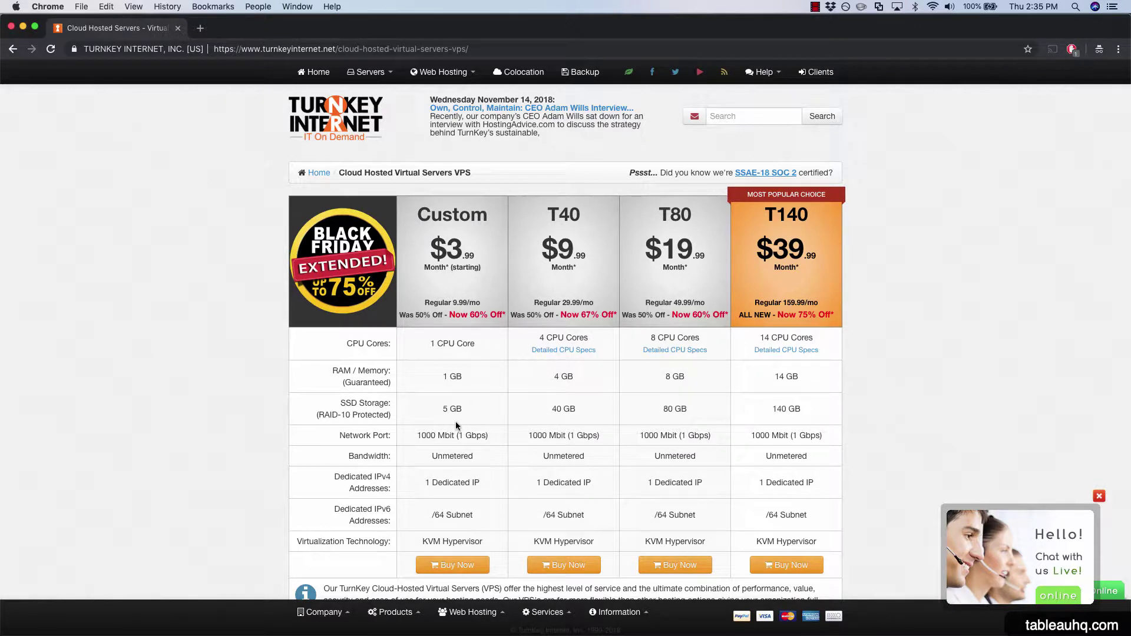
Order the Custom plan with a 10 GB disk and Ubuntu Server 16.04 64bit.
left_click(459, 572)
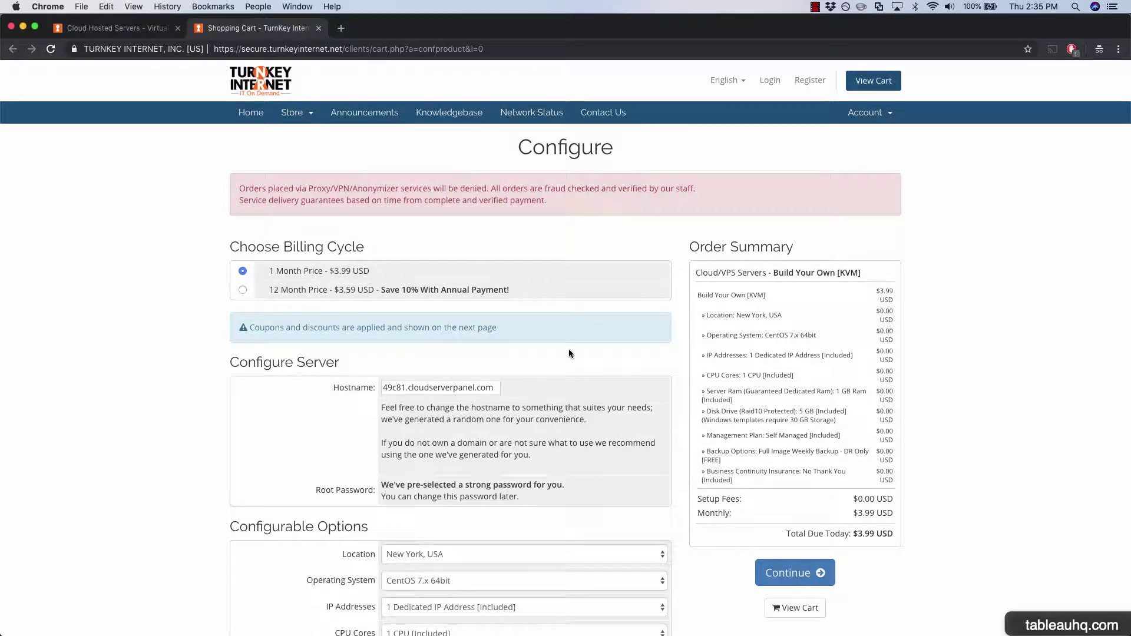
scroll(569, 354, "down", 5)
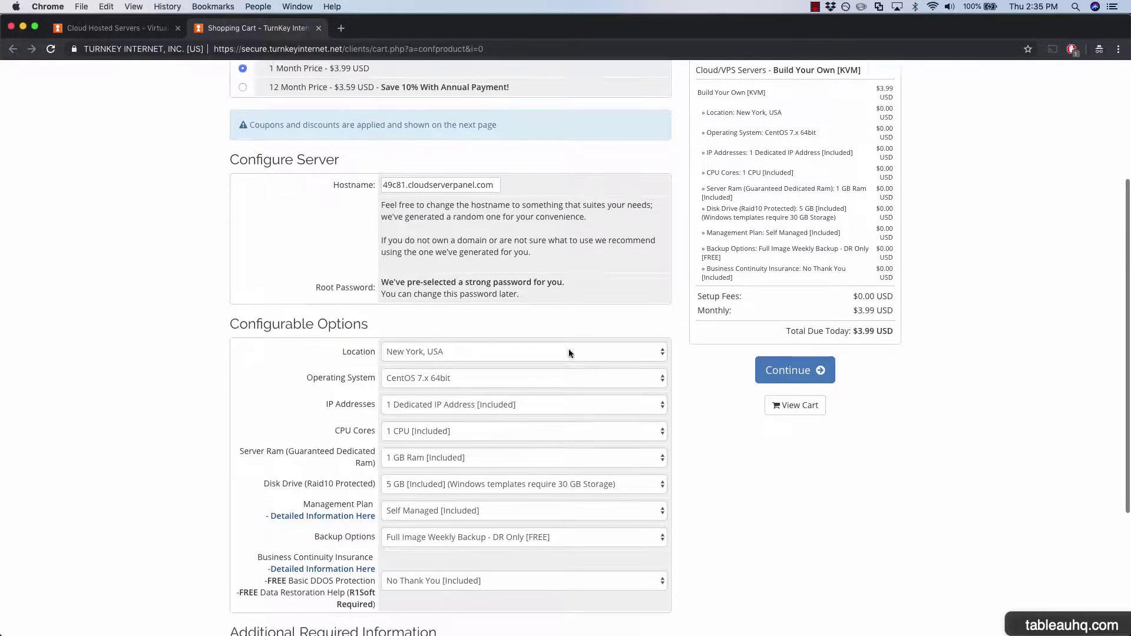
scroll(568, 349, "down", 1)
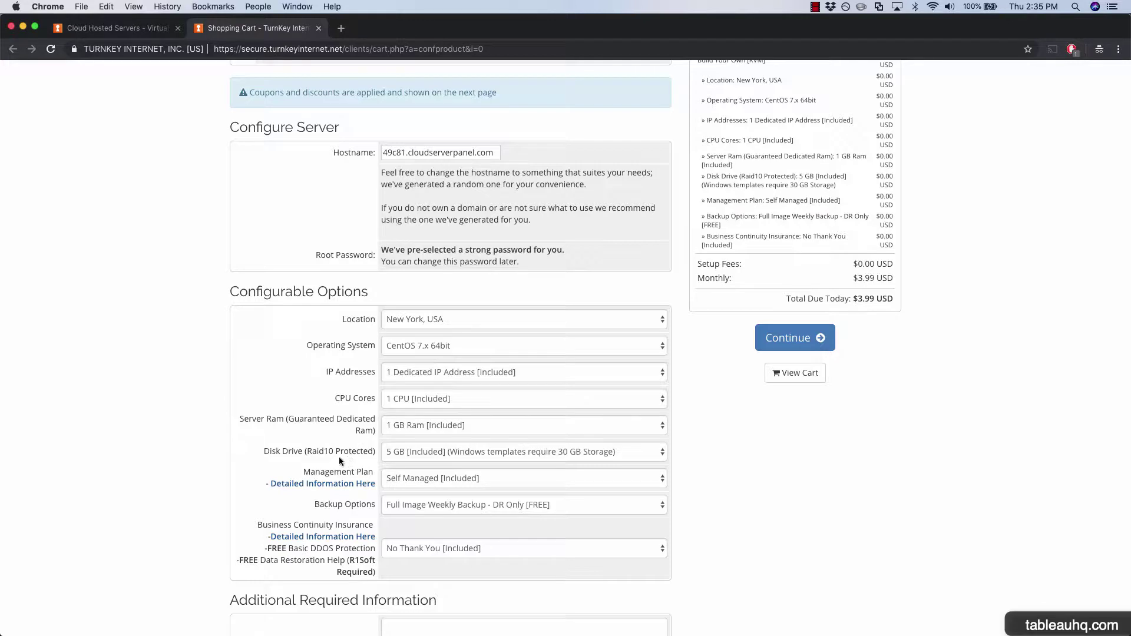
left_click(444, 453)
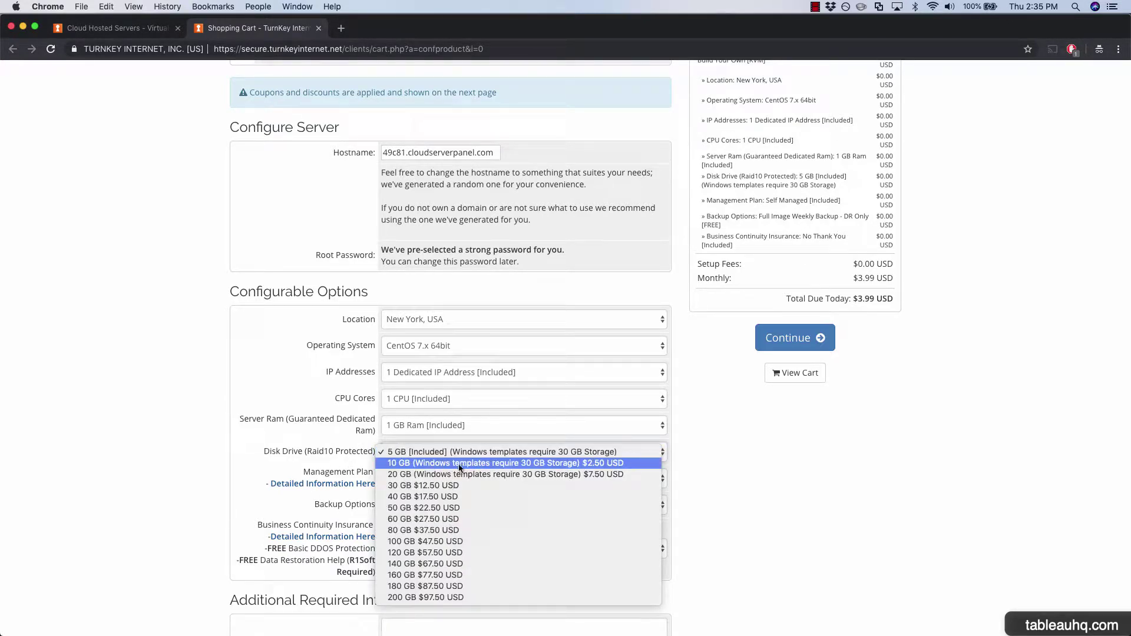
left_click(460, 463)
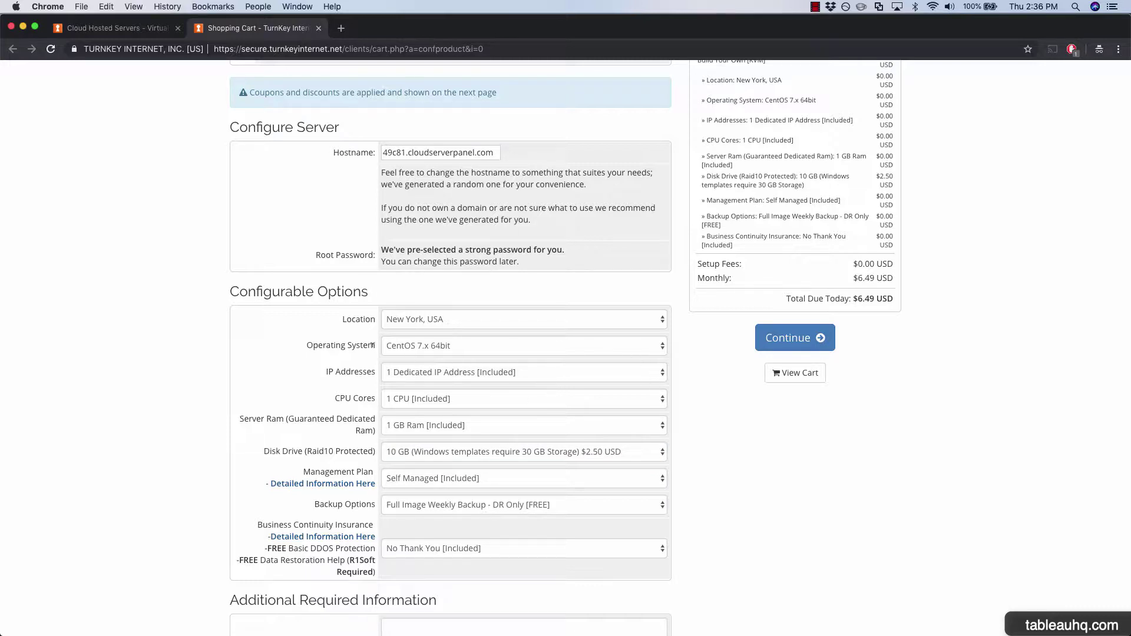
left_click(489, 343)
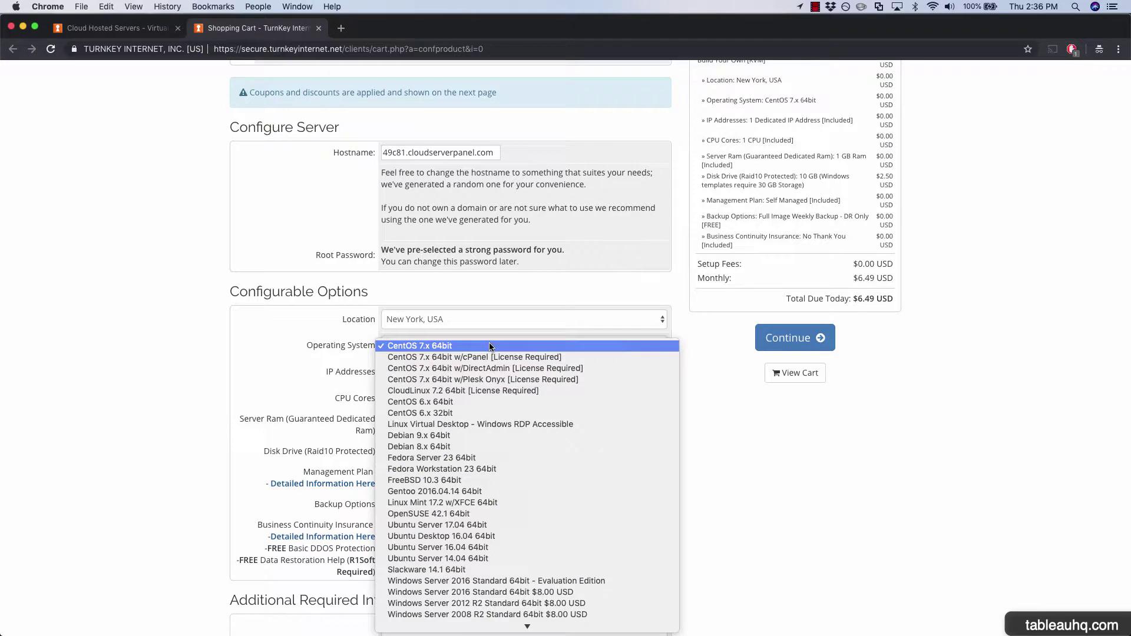
left_click(566, 549)
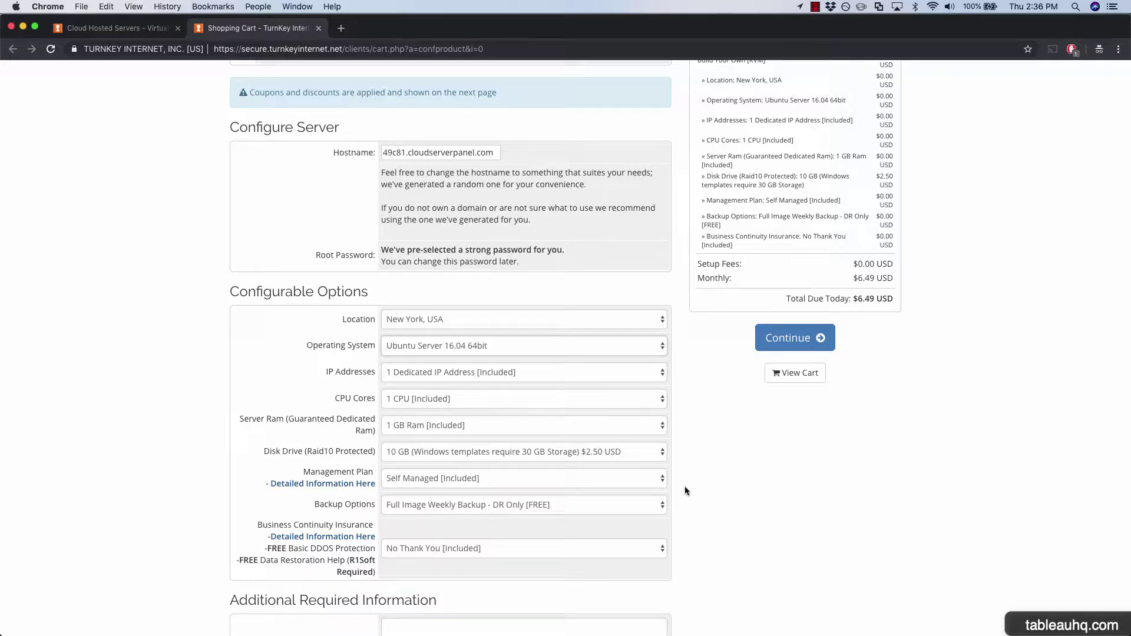
Continue past the Configure page and review the checkout form's customer and payment details.
left_click(812, 342)
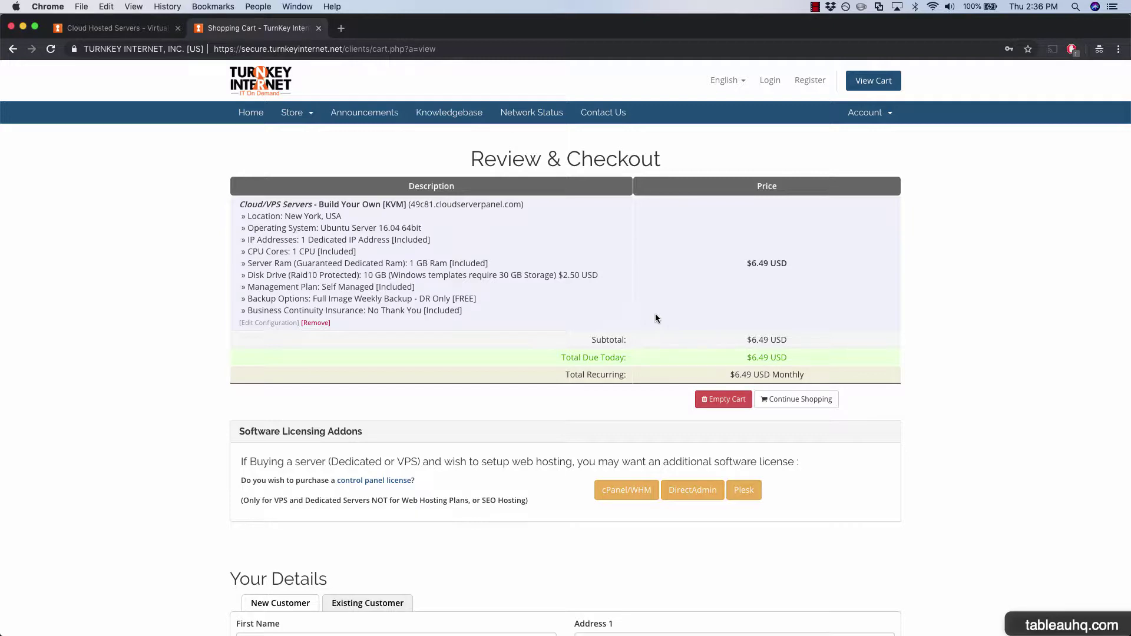
scroll(655, 317, "down", 6)
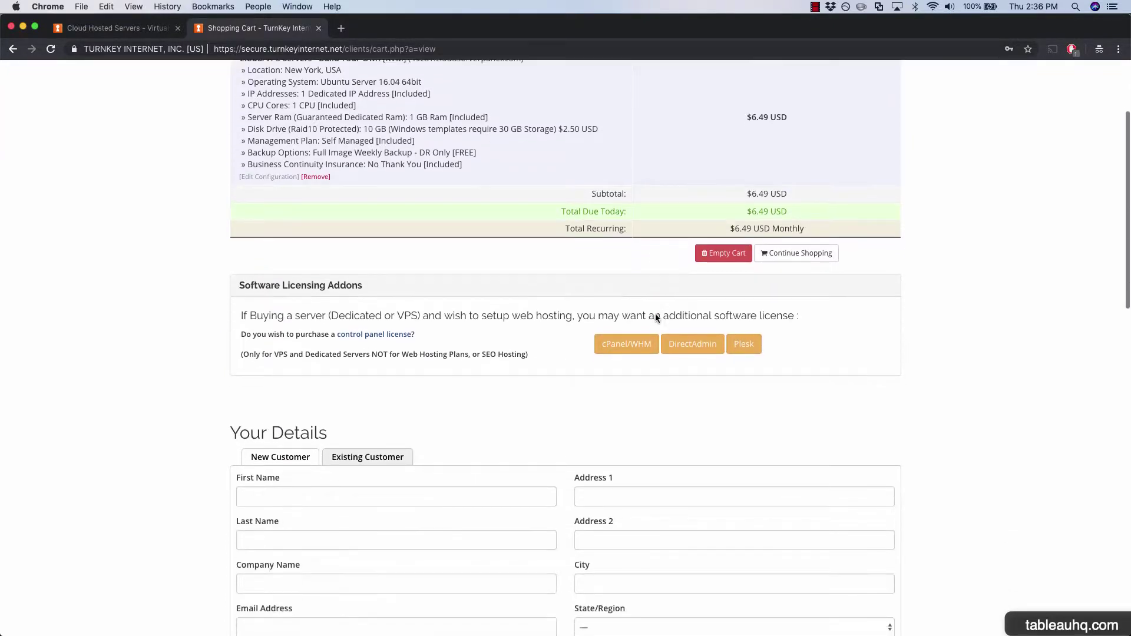
scroll(655, 319, "down", 1)
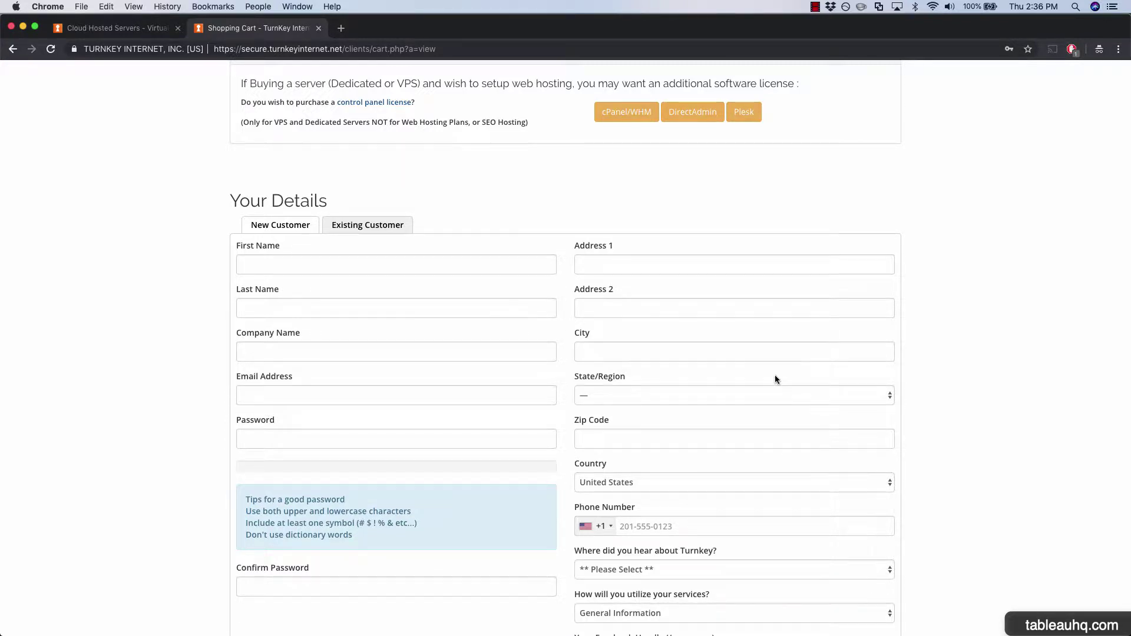
scroll(775, 377, "down", 10)
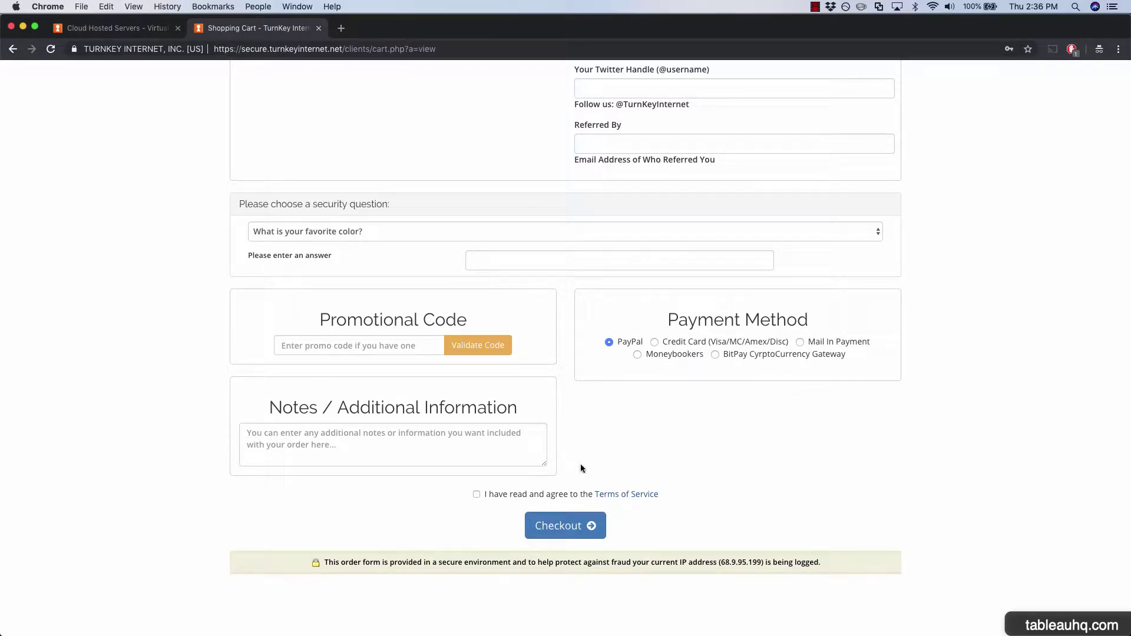
scroll(664, 522, "up", 5)
scroll(663, 517, "up", 6)
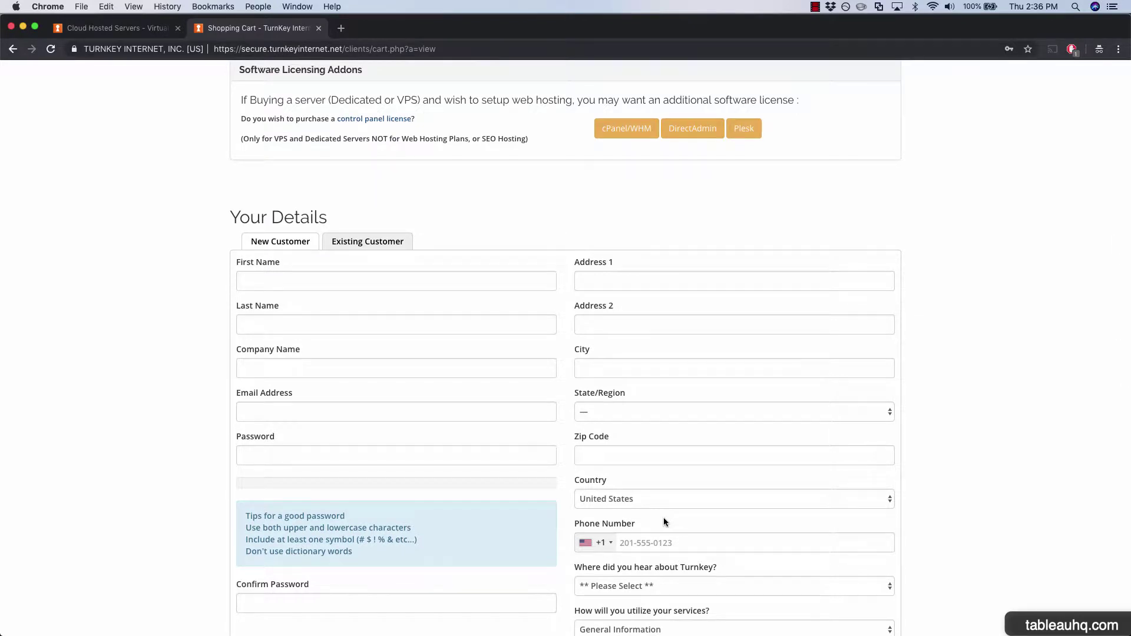
scroll(663, 518, "down", 8)
scroll(664, 515, "down", 1)
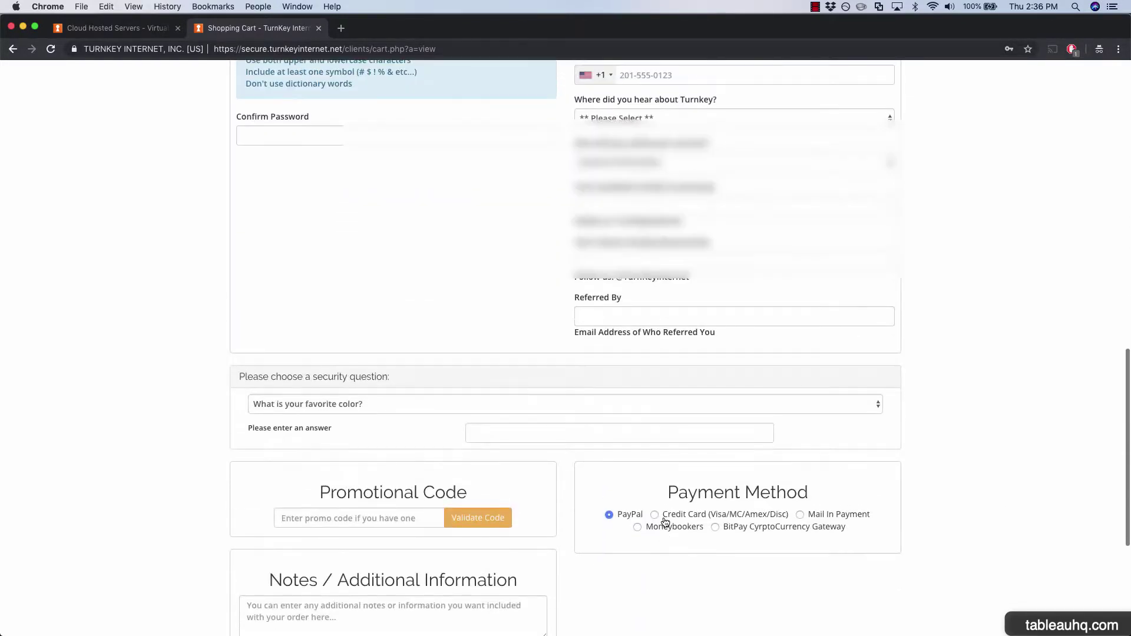
Pay by saved credit card with its CVV, accepting the Terms of Service, and check out.
left_click(654, 360)
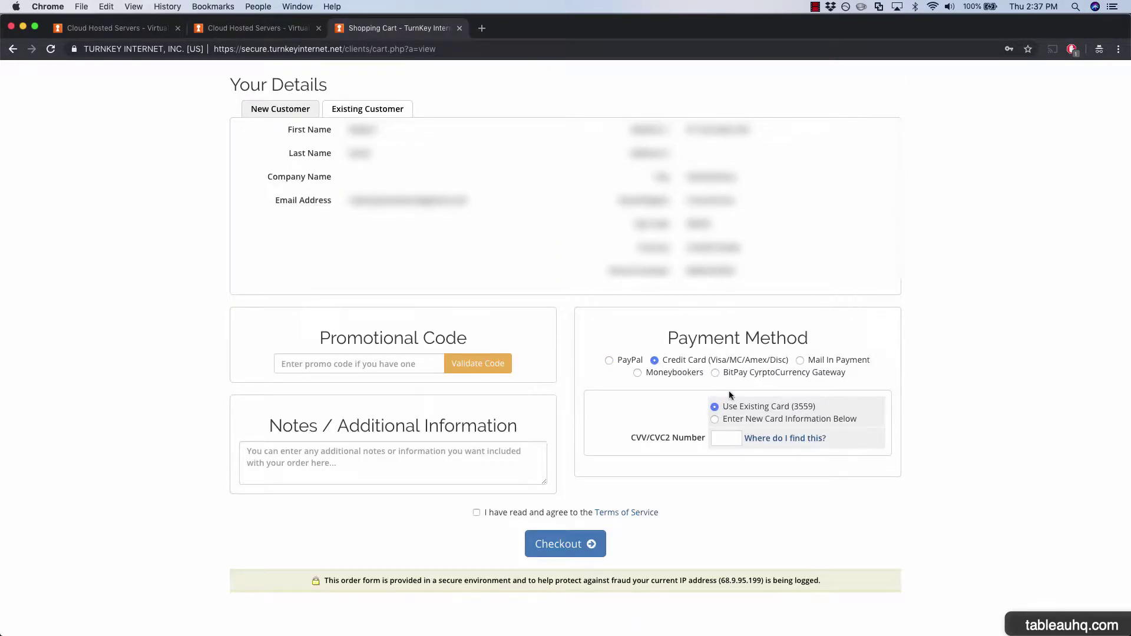
left_click(739, 437)
left_click(487, 515)
left_click(576, 552)
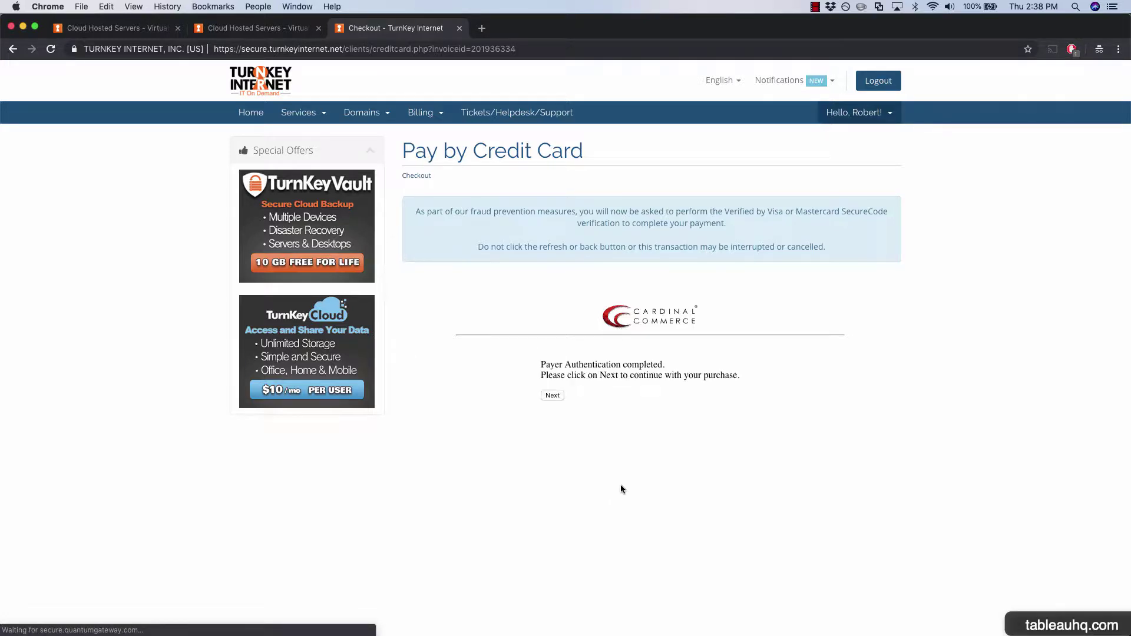
Continue past the Cardinal Commerce card authentication to complete the order.
left_click(553, 396)
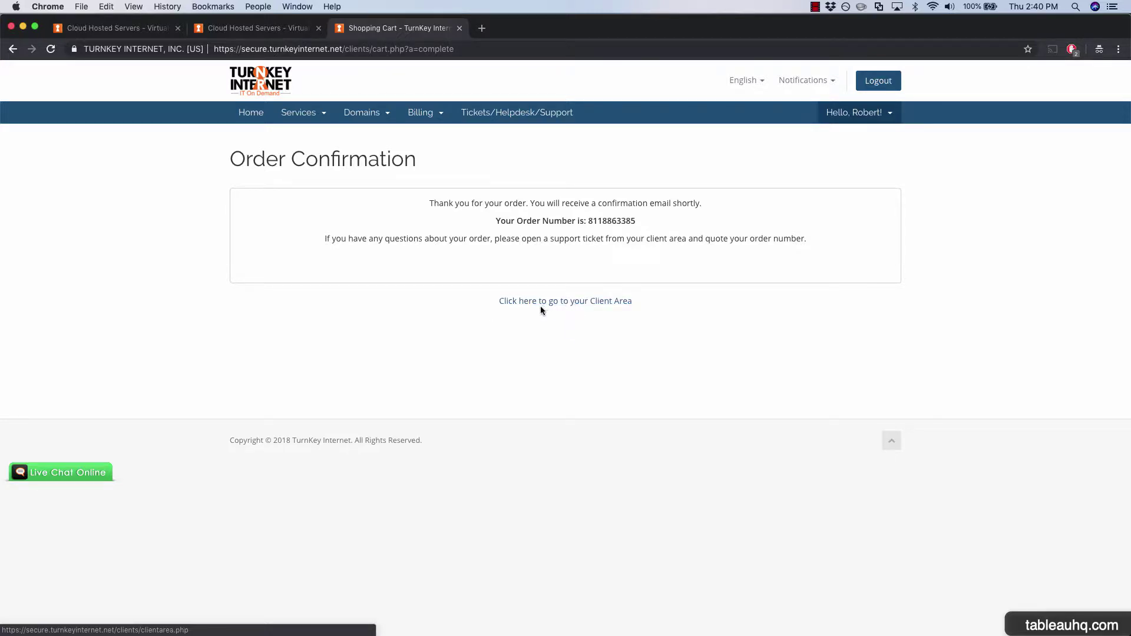
Go to the Client Area and open the Build Your Own [KVM] server.
left_click(582, 308)
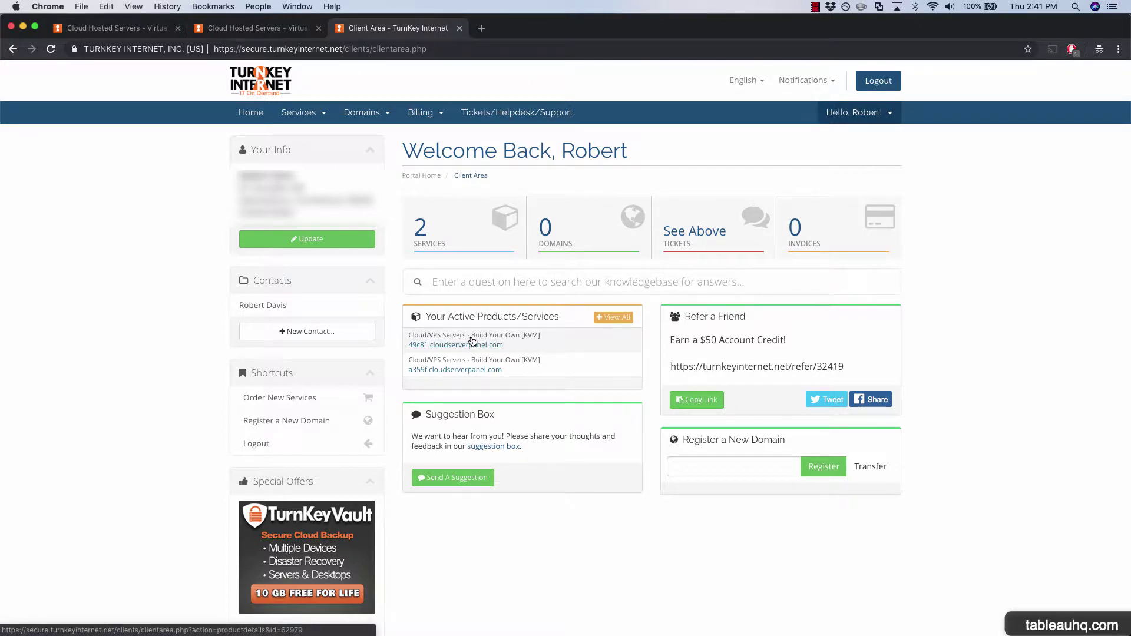
left_click(472, 342)
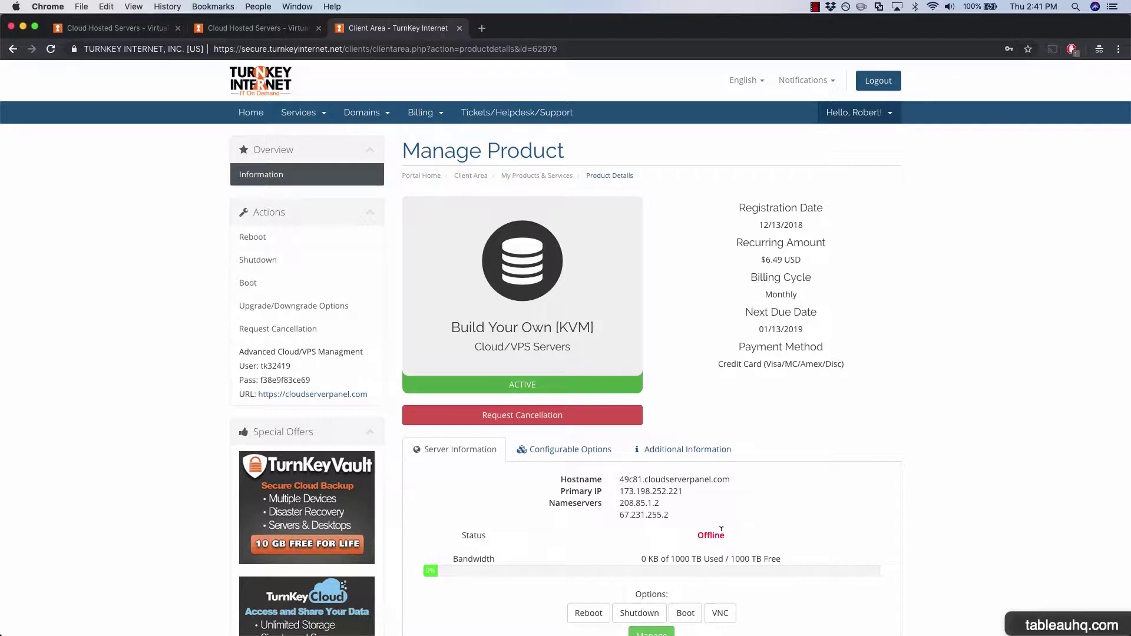
Launch the HTML VNC console and enlarge its window to show the Ubuntu 16.04 boot.
scroll(744, 599, "down", 1)
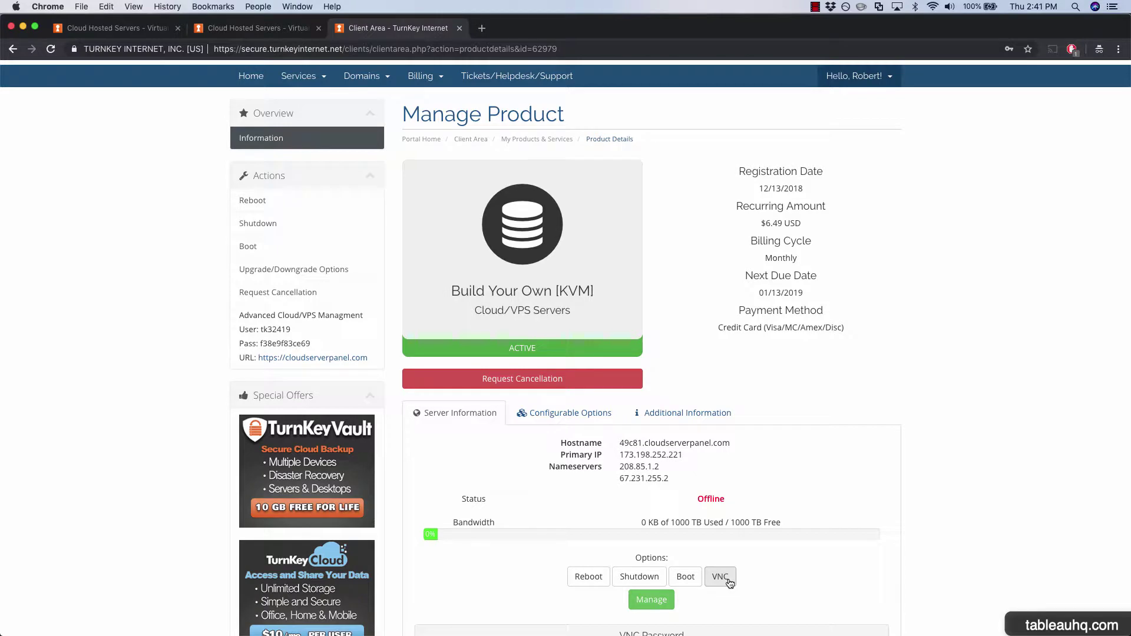
left_click(728, 580)
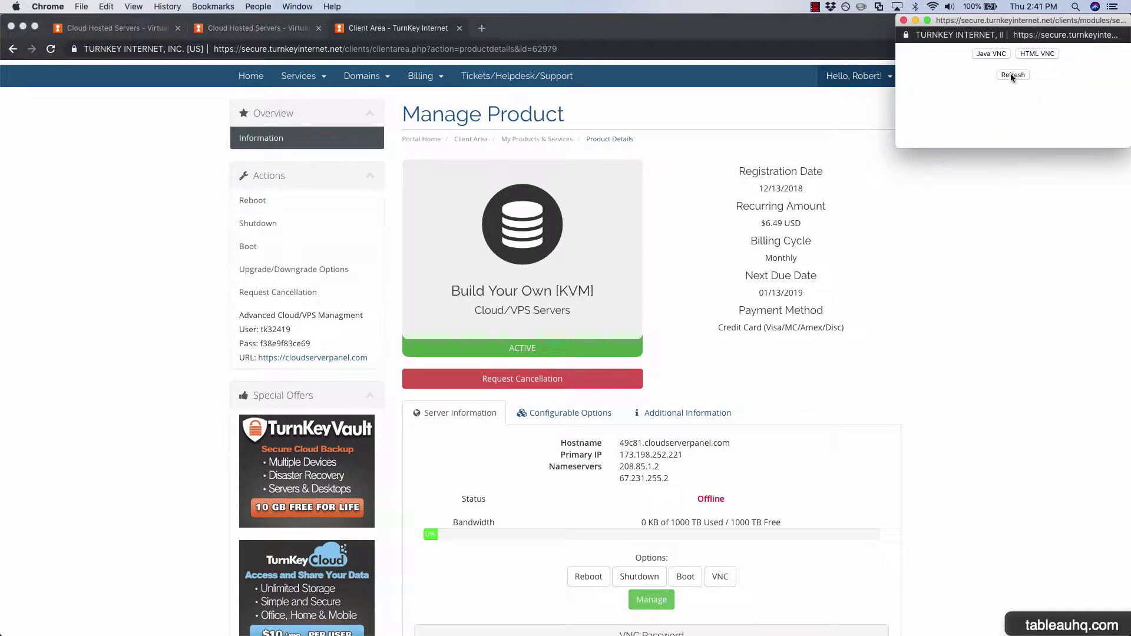
left_click(1038, 54)
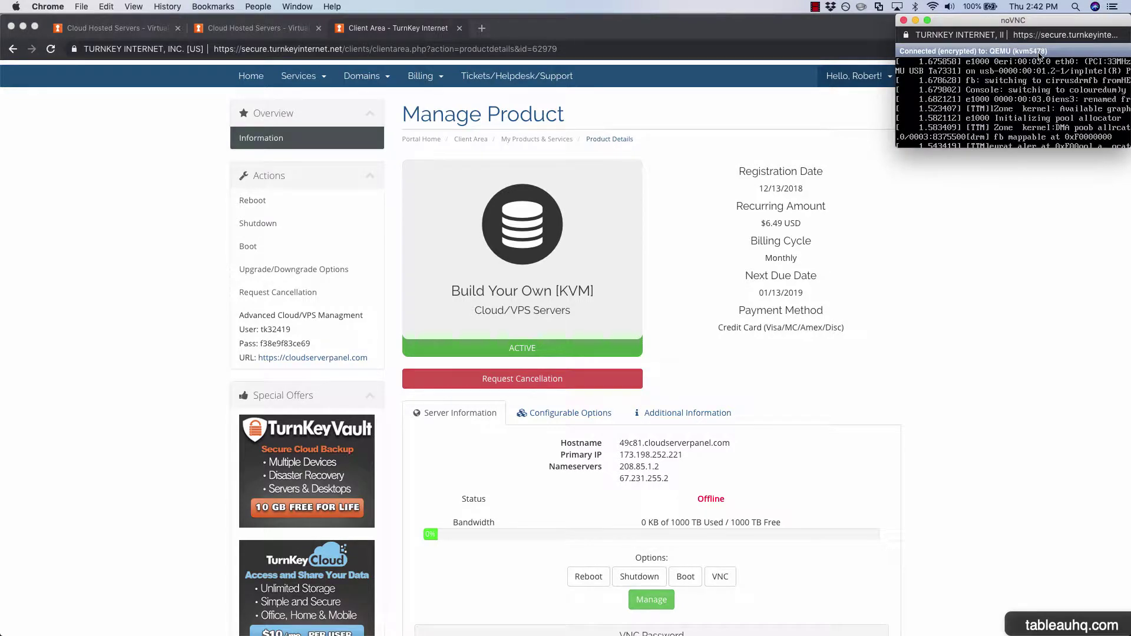
left_click_drag(969, 148, 986, 579)
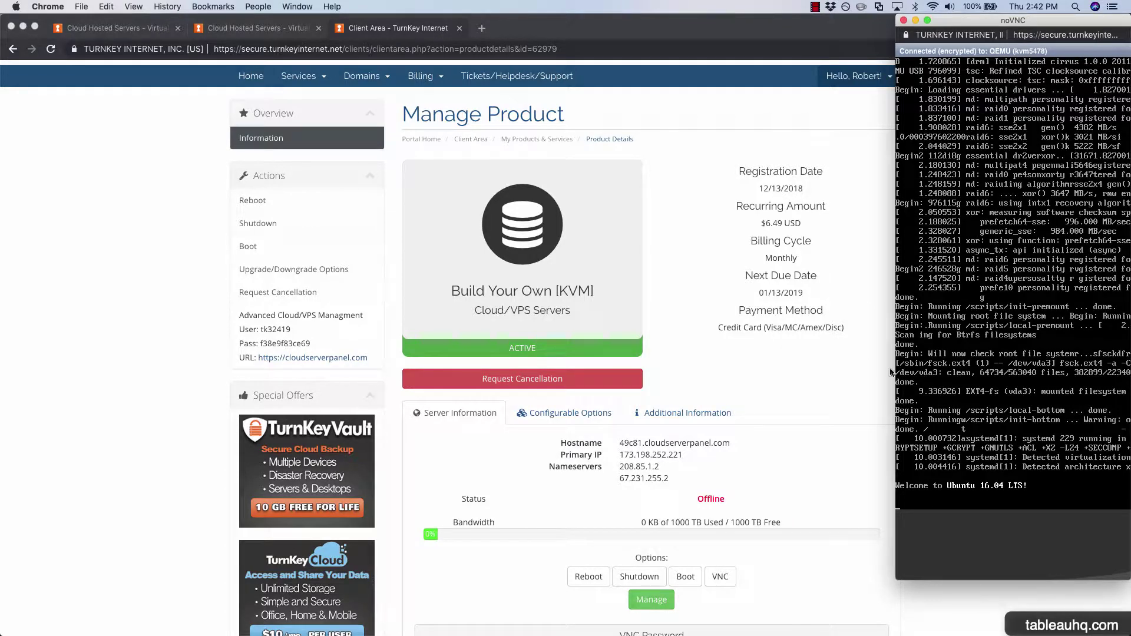
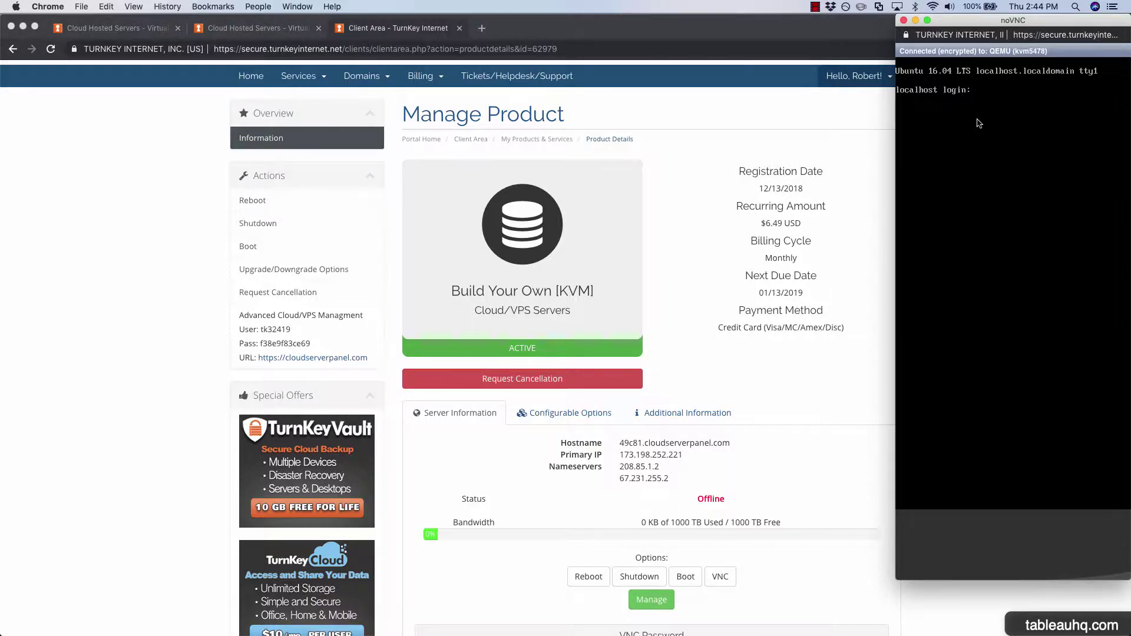
Close the noVNC console window to get back to the Manage Product page.
left_click(904, 22)
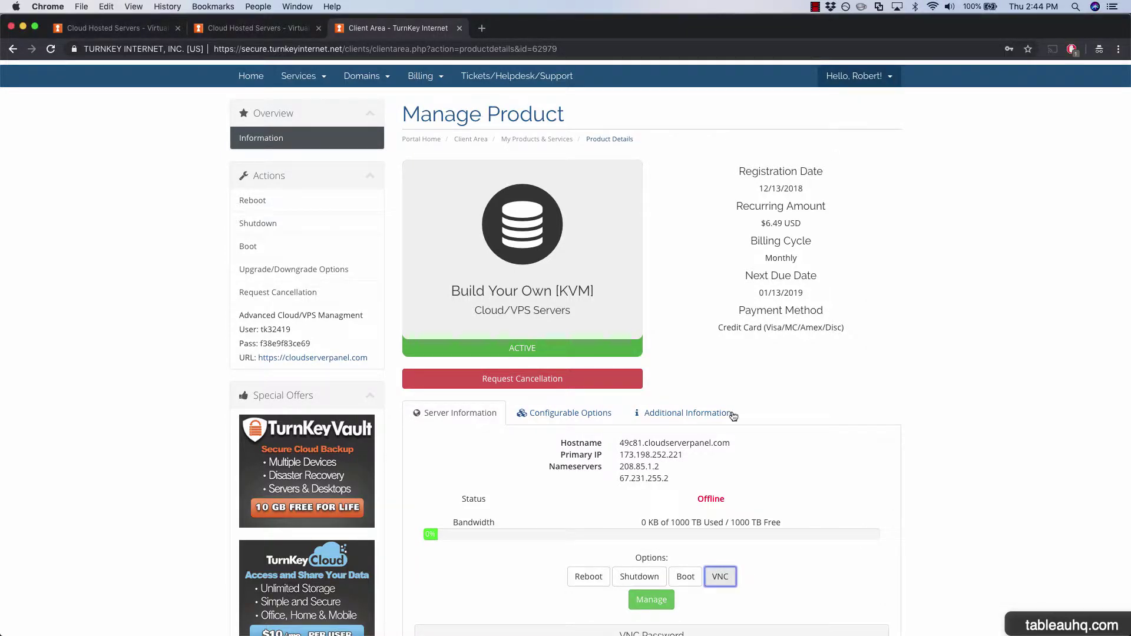
key("super+Tab")
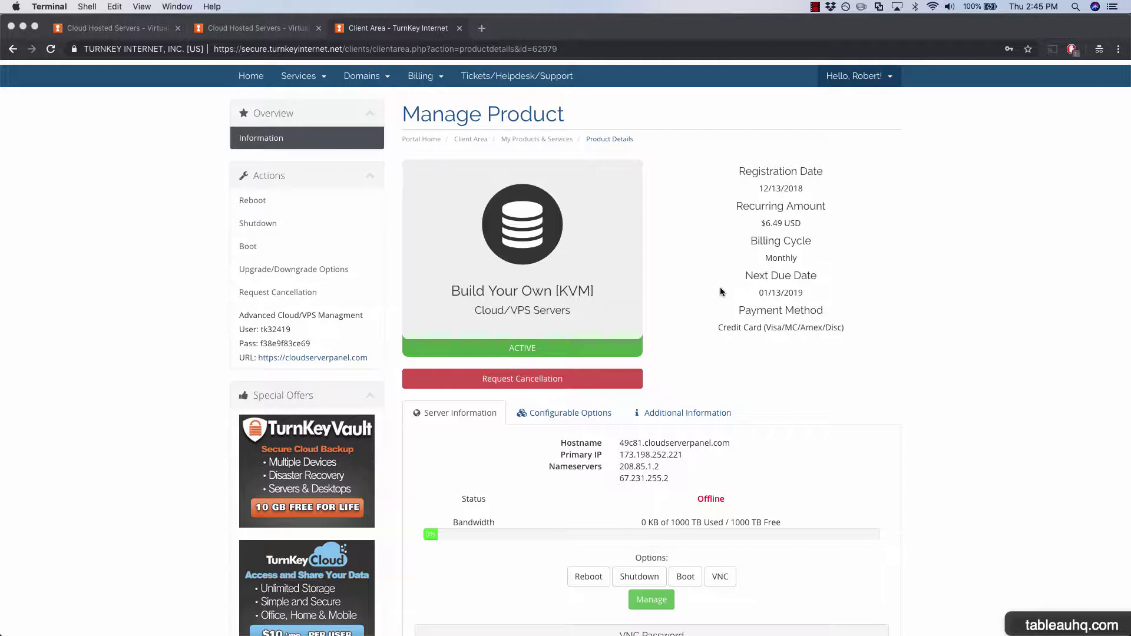
Open Terminal and ssh as root to 173.198.252.221, answering yes to trust the host key.
left_click(1075, 7)
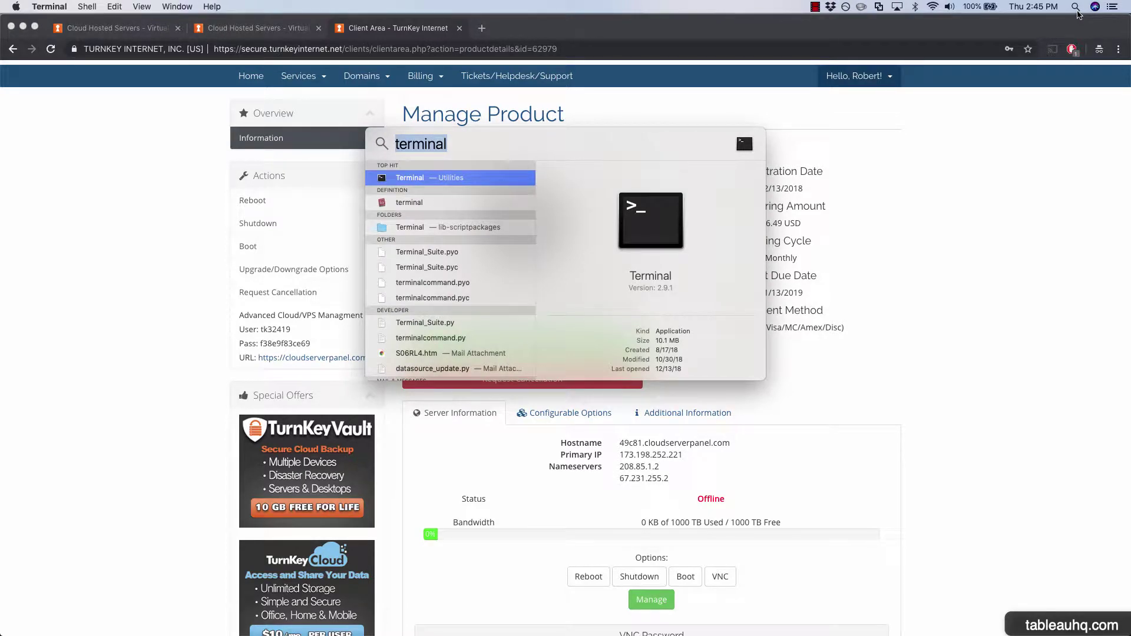
key("Return")
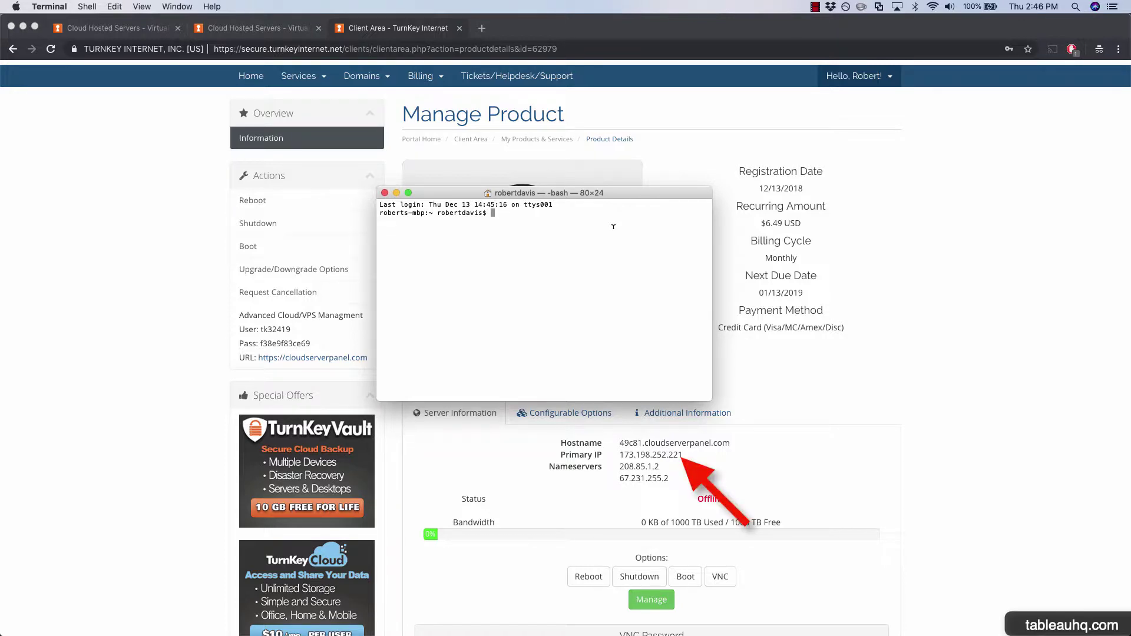
type("ssh")
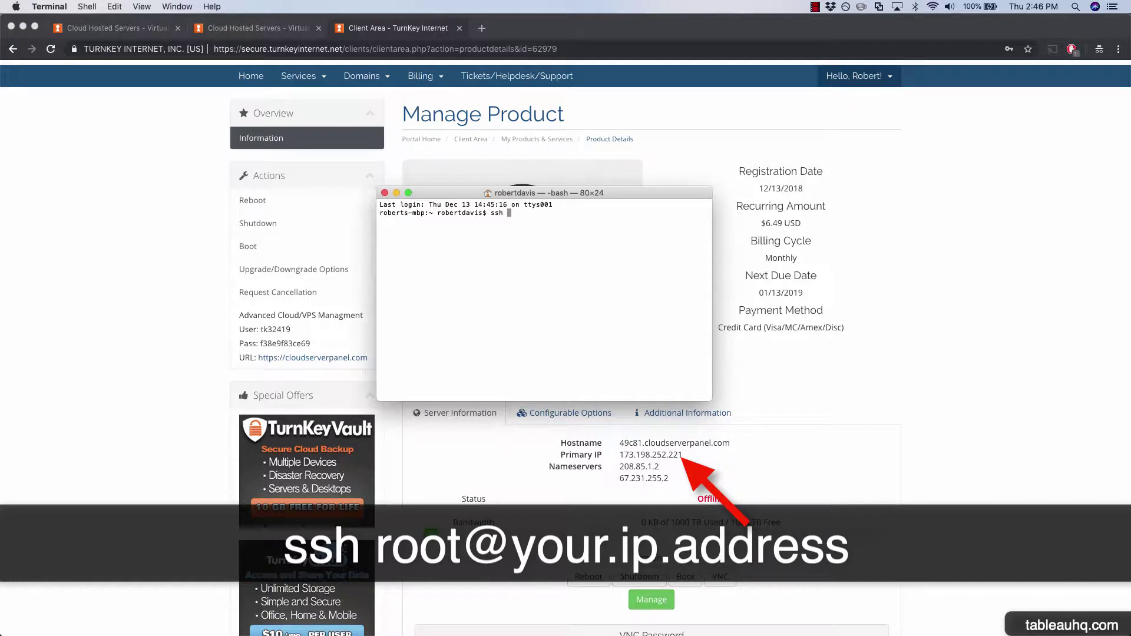
type(" root@173.198.252.221")
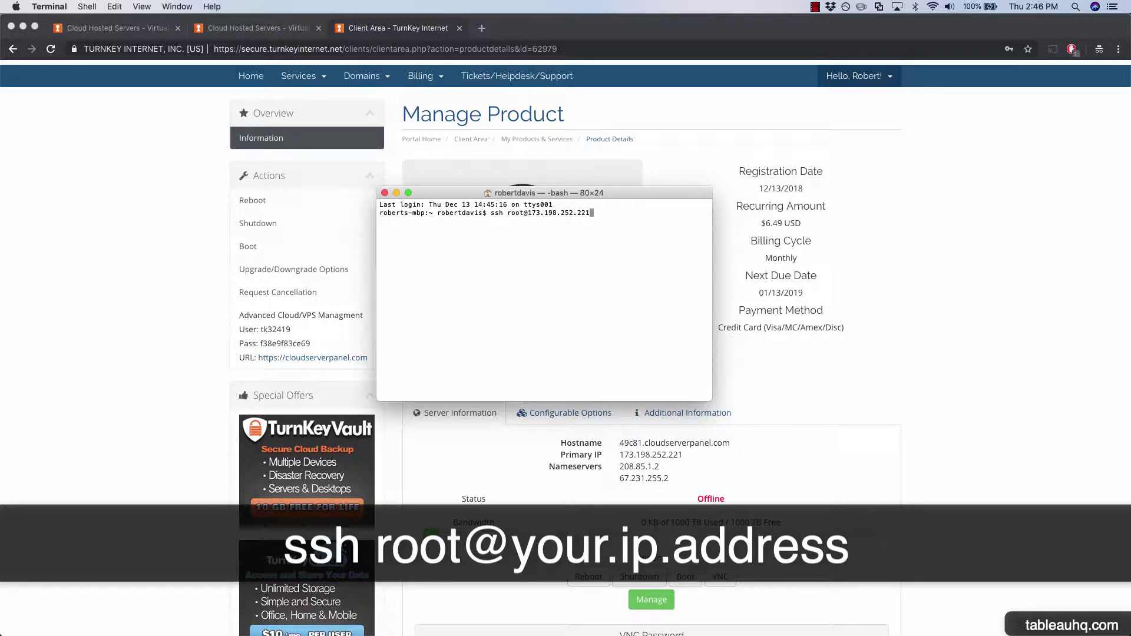
key("Return")
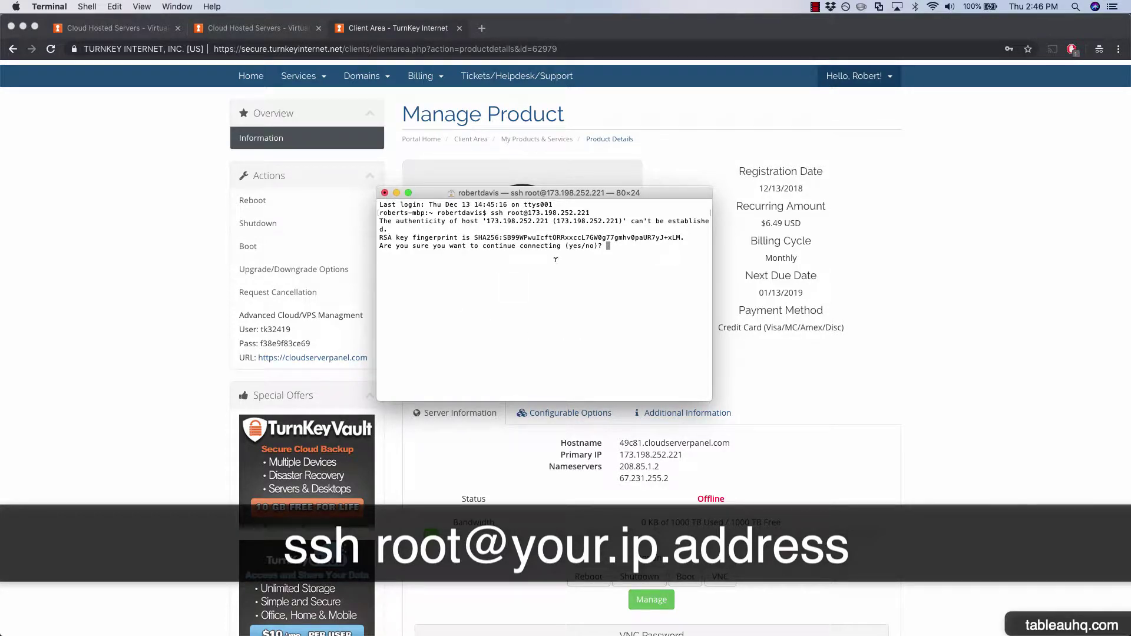
type("yes")
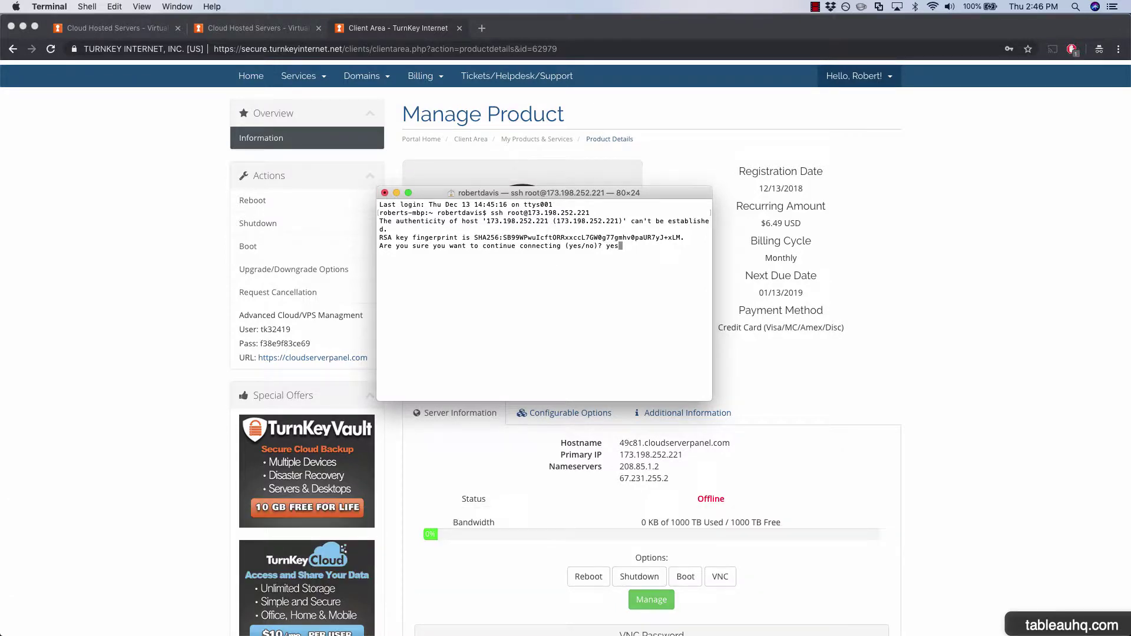
key("Return")
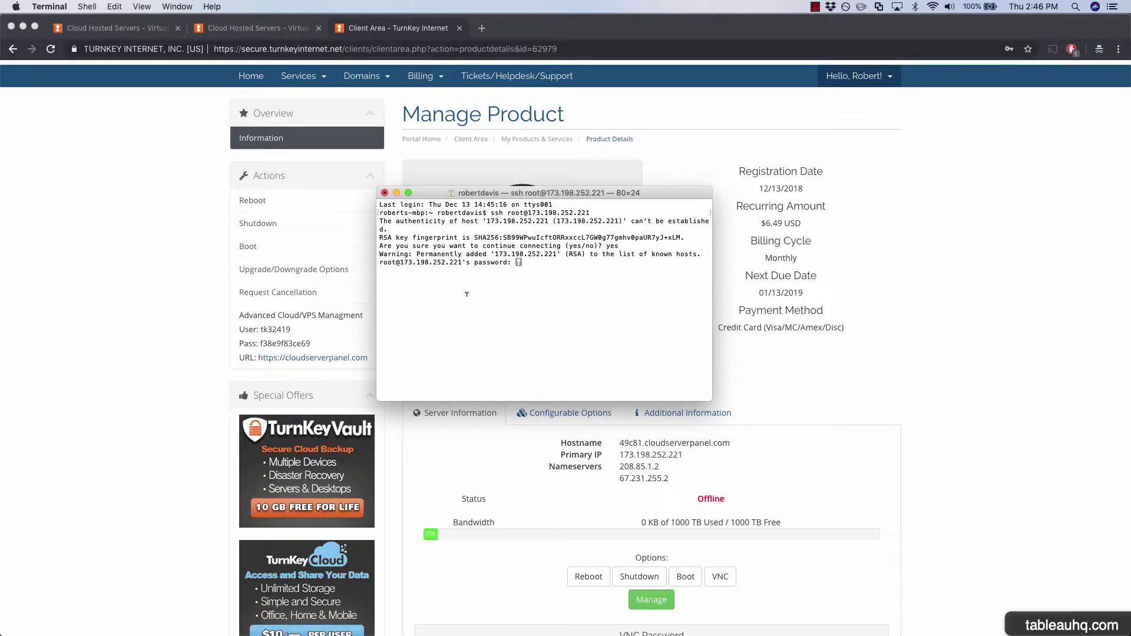
left_click(671, 420)
Copy the root password from the Additional Information tab and submit it at the SSH prompt.
left_click(675, 420)
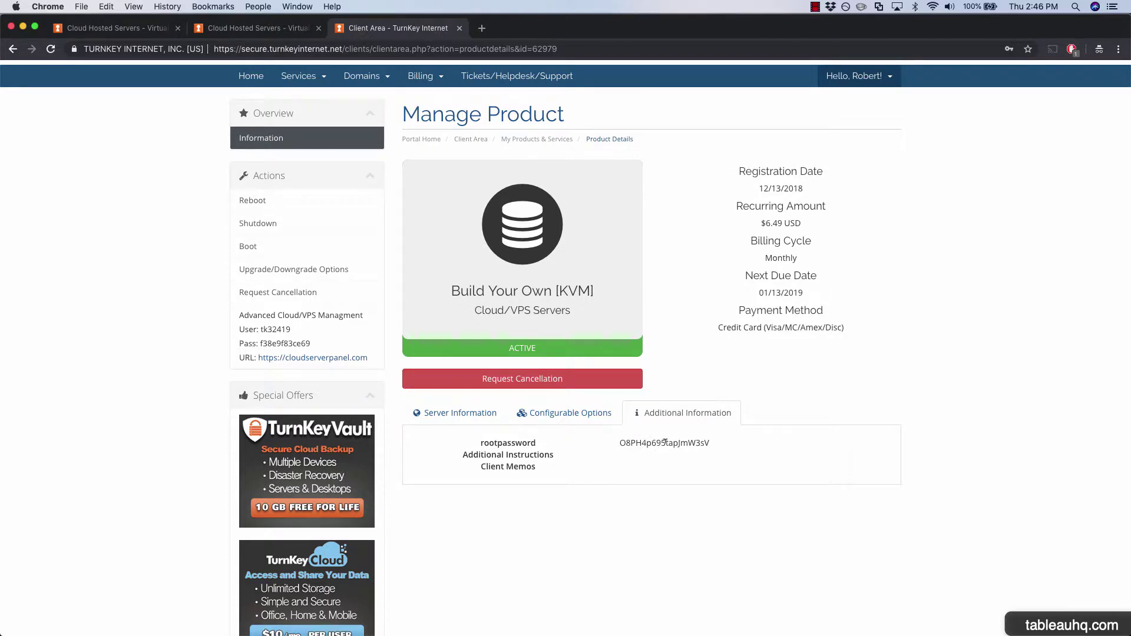
double_click(665, 442)
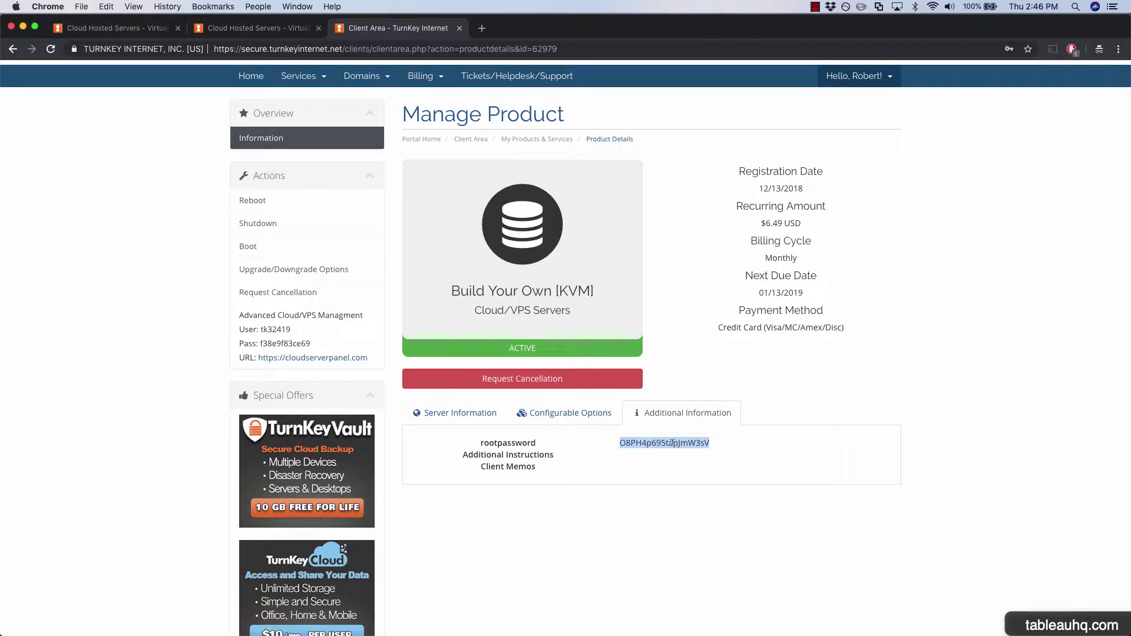
key("super+Tab")
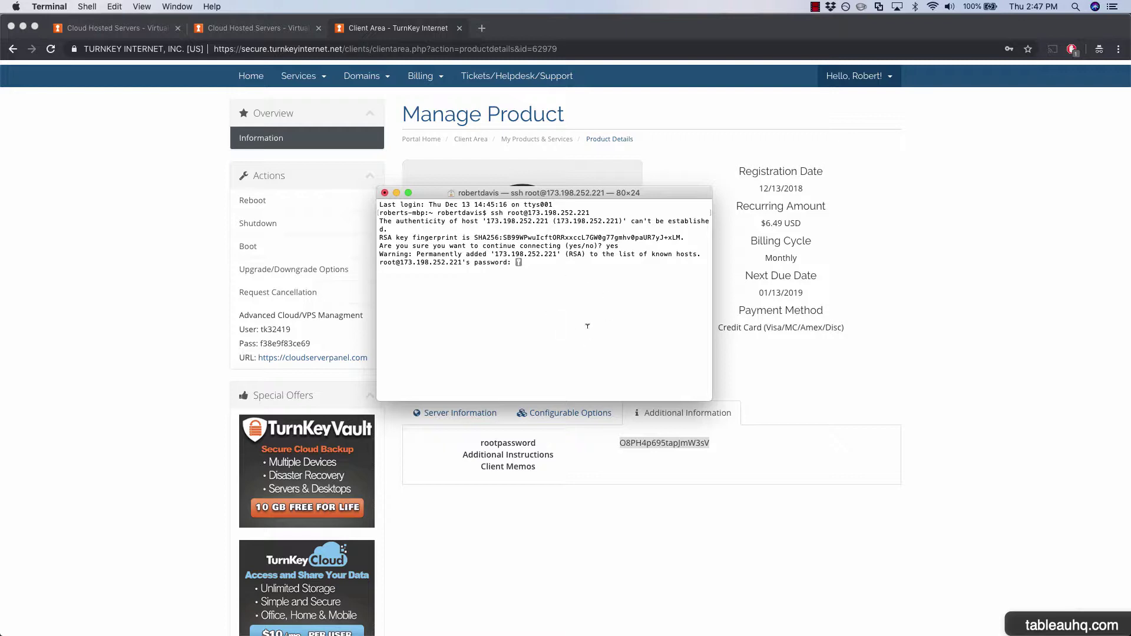
key("Return")
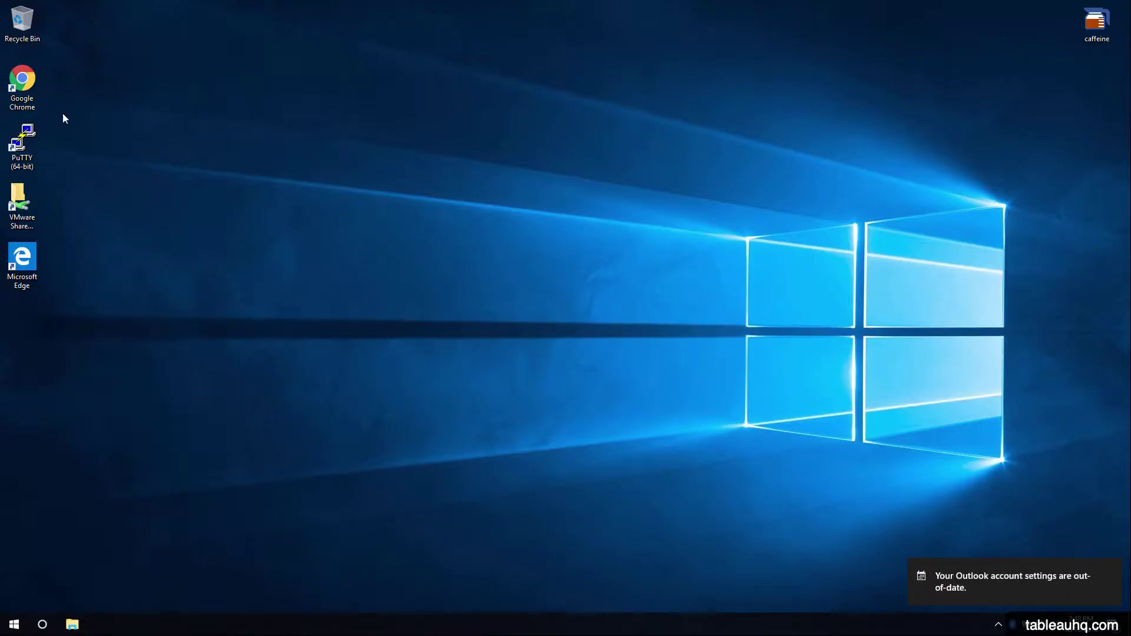
Launch Chrome and search Google for 'download putty'.
double_click(35, 104)
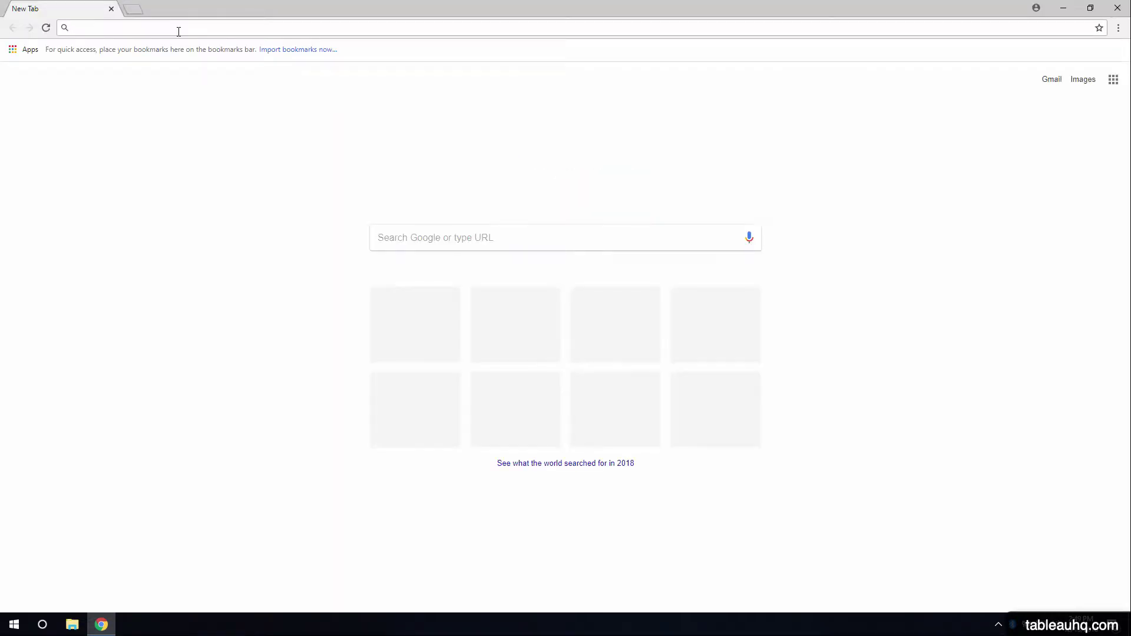
left_click(179, 28)
type("google.com")
key("Return")
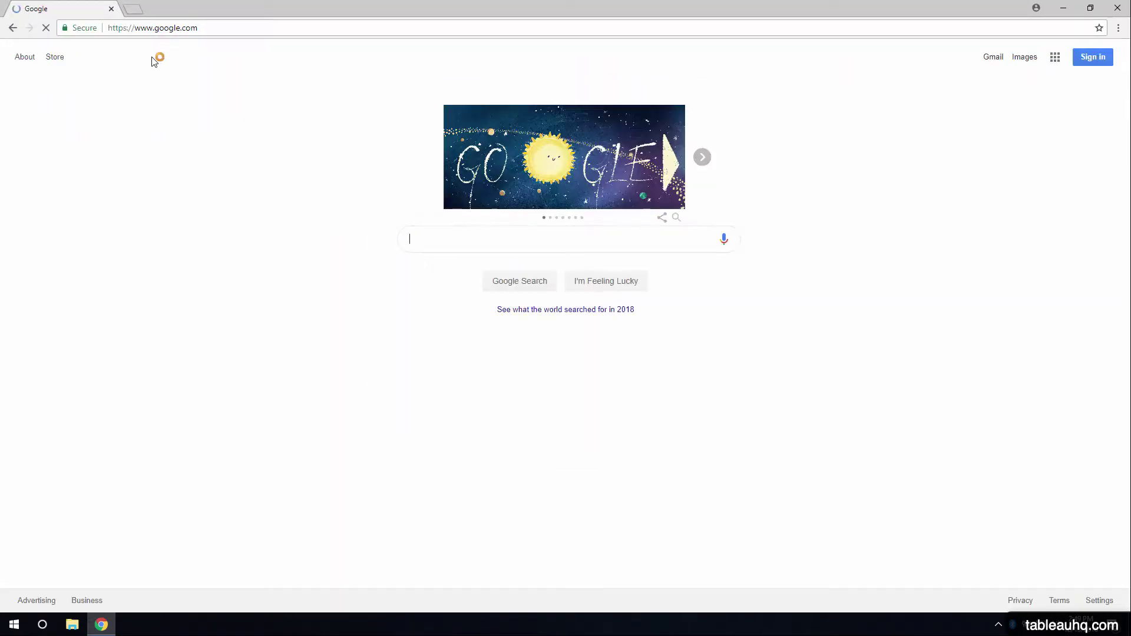
type("download putty")
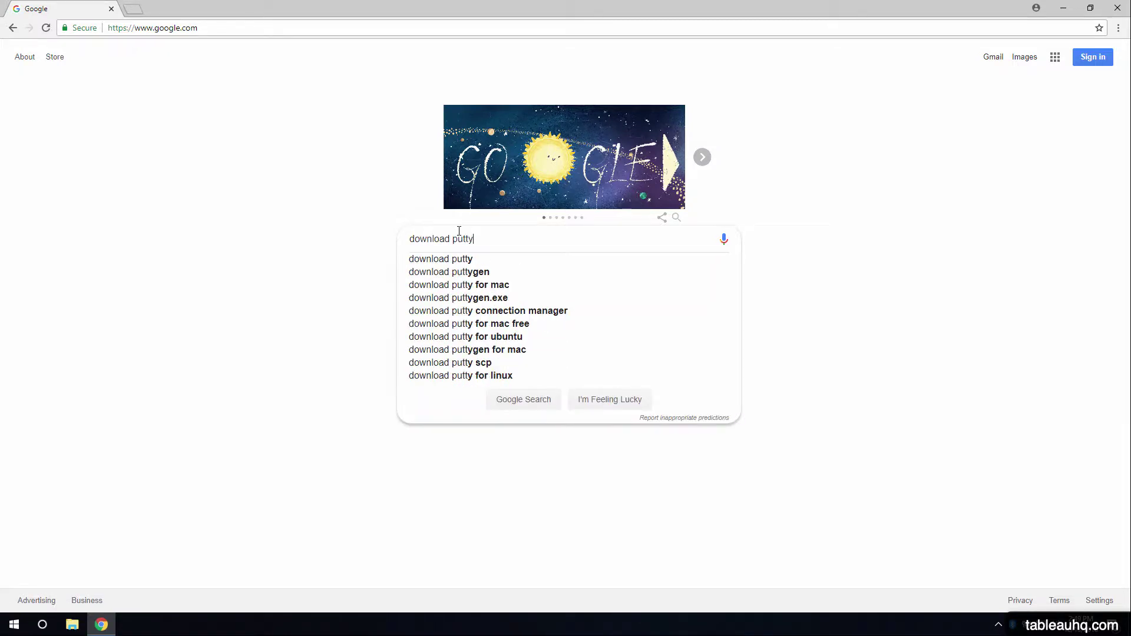
key("Return")
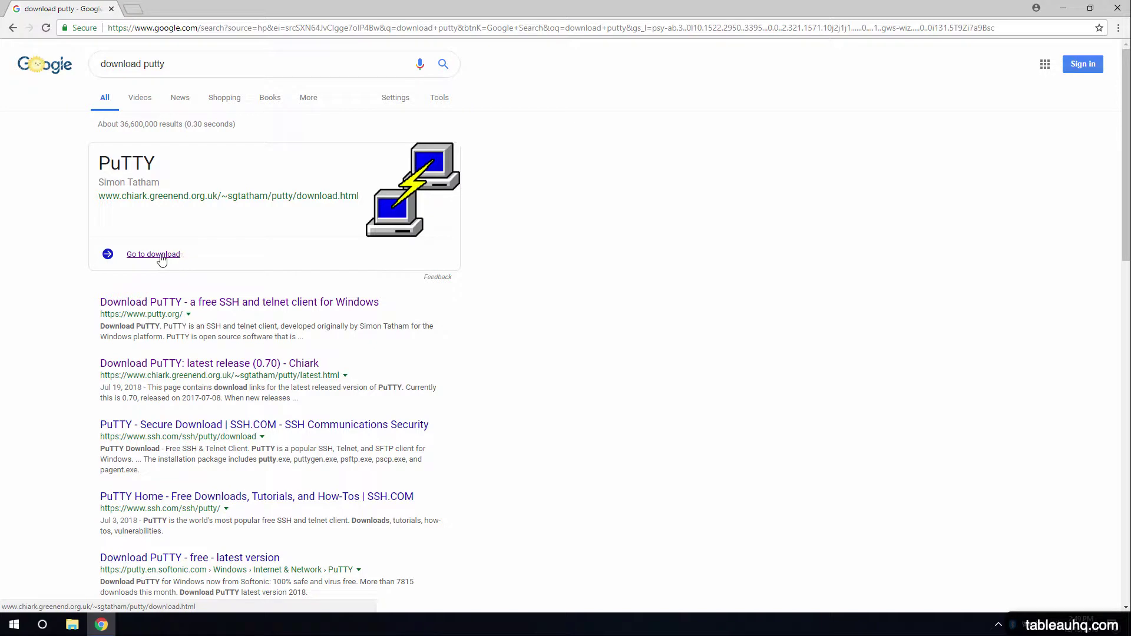
Download putty-64bit-0.70-installer.msi from the PuTTY release page, then close Chrome.
left_click(160, 256)
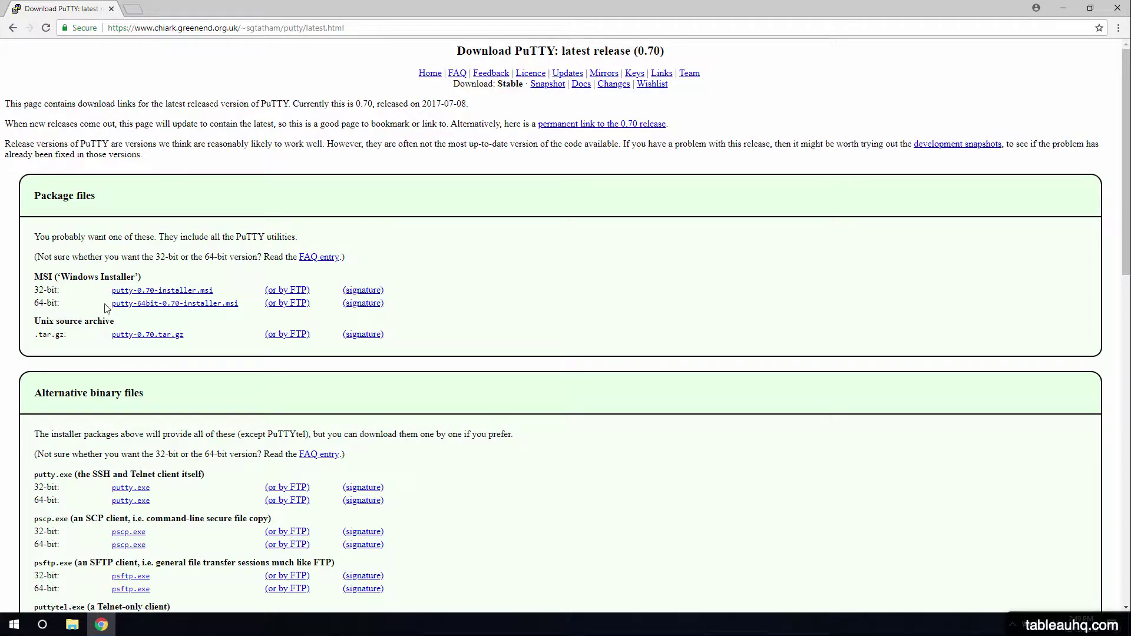
left_click(202, 305)
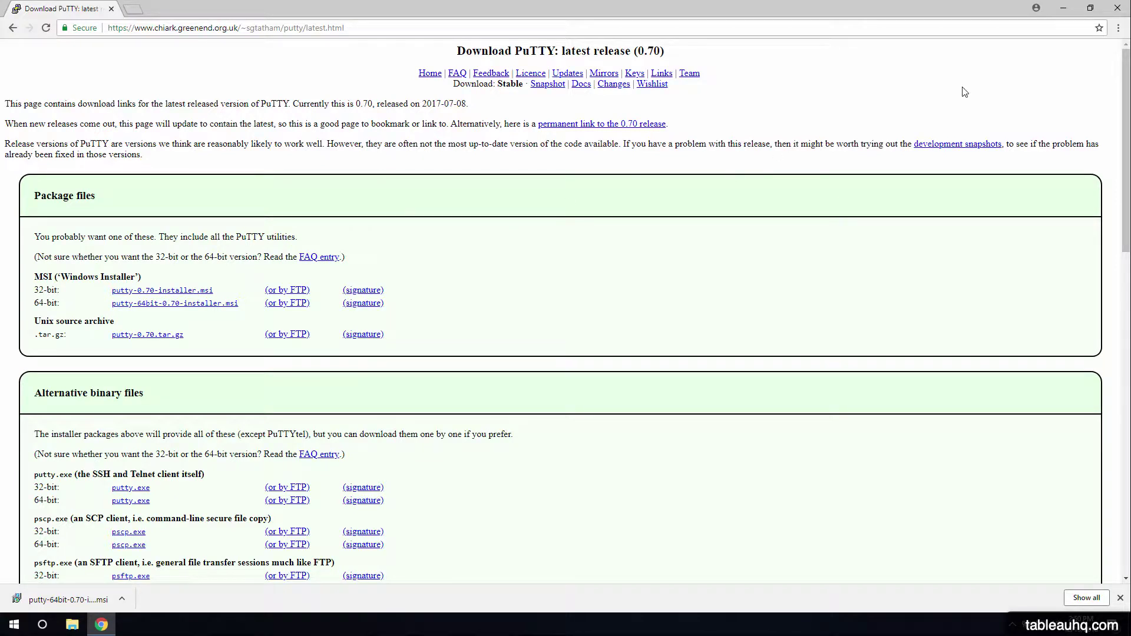
left_click(1118, 8)
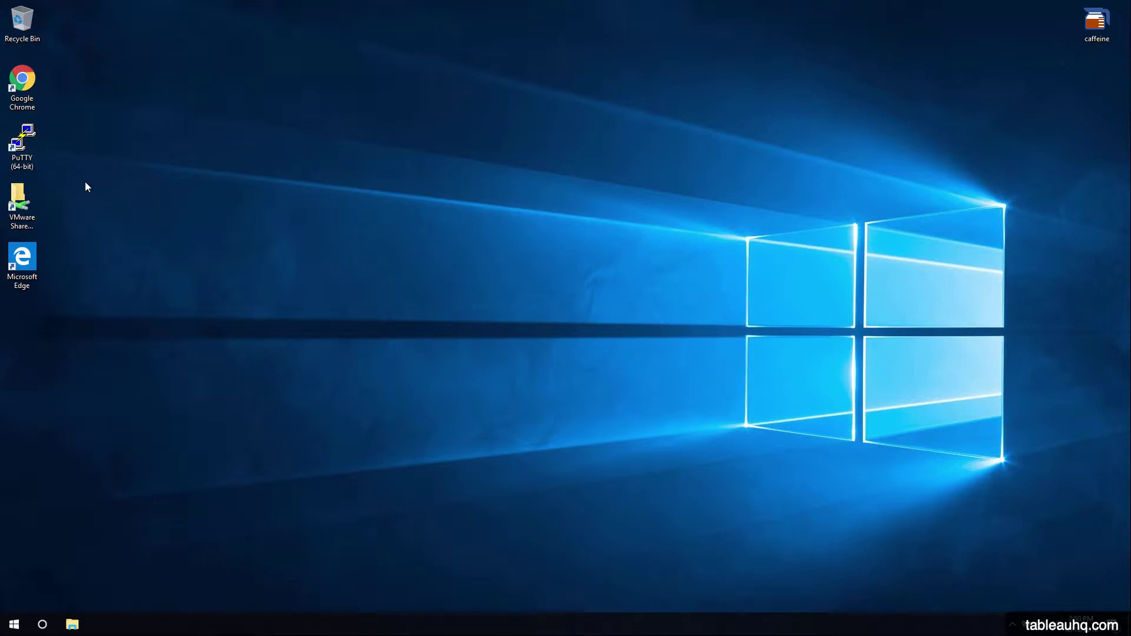
Launch PuTTY (64-bit) and enter 173.198.252.221 as the host name.
left_click(18, 156)
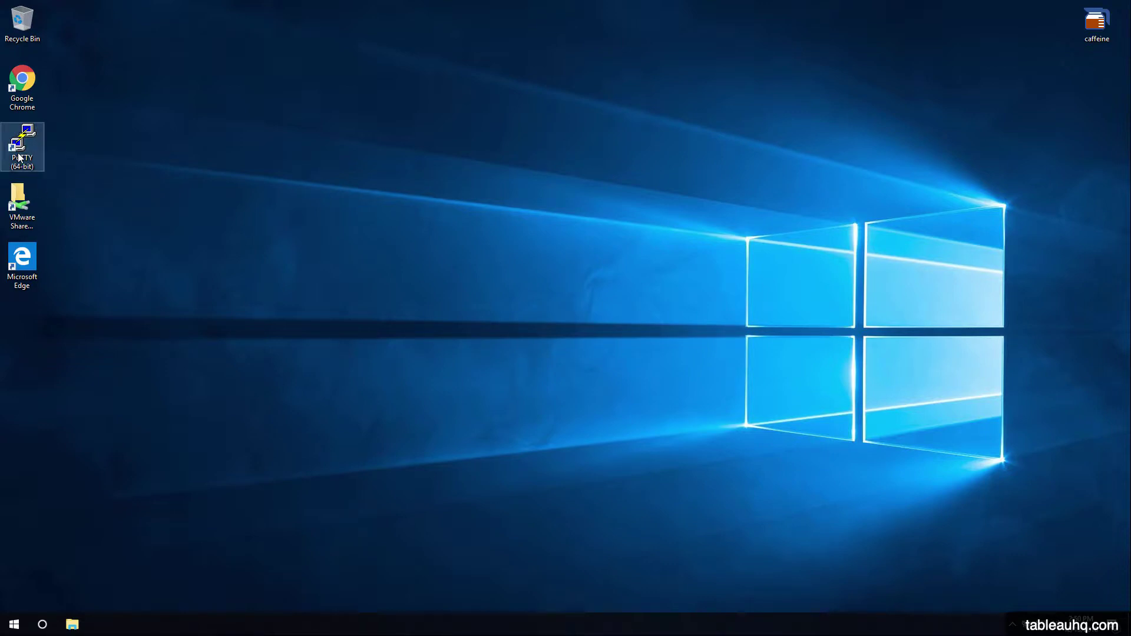
left_click(14, 625)
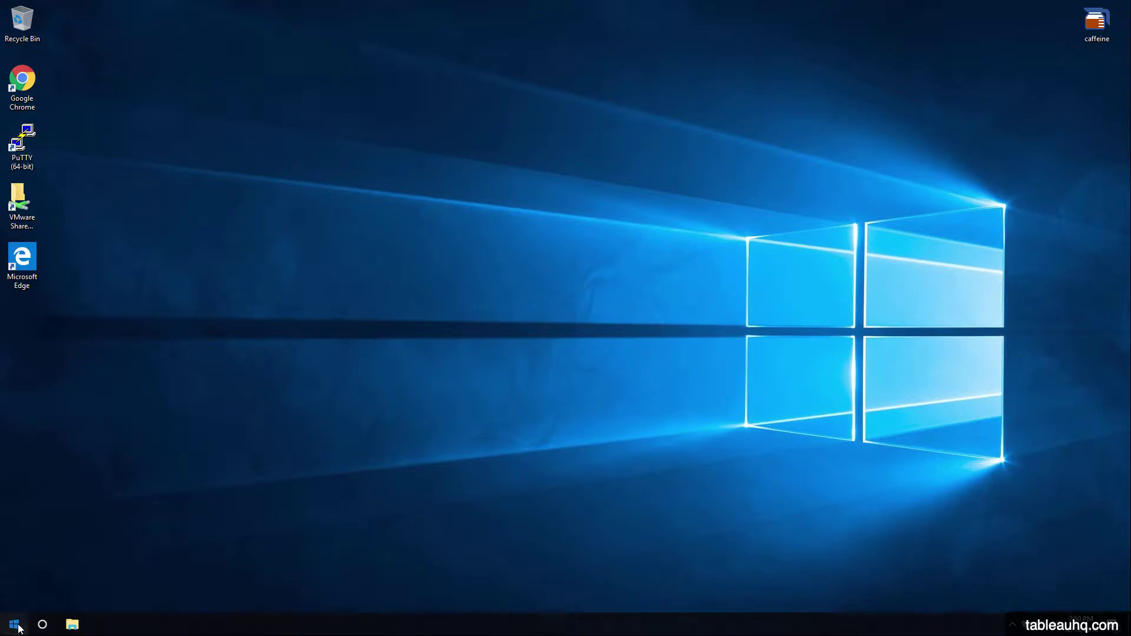
type("putty")
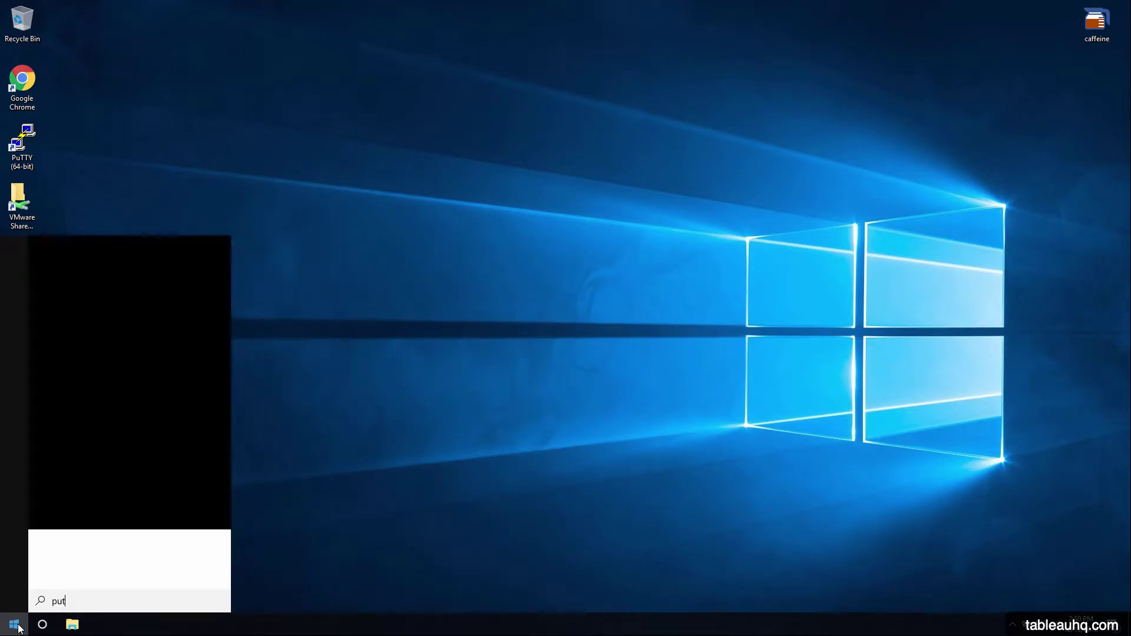
left_click(173, 114)
double_click(31, 157)
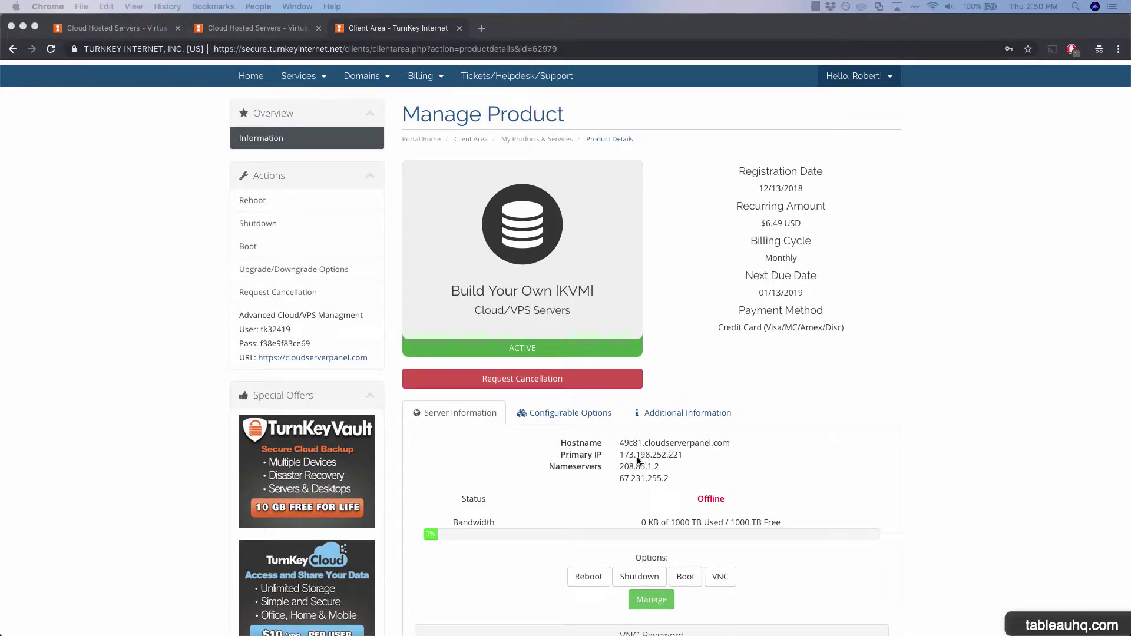
key("ctrl+Right")
type("173")
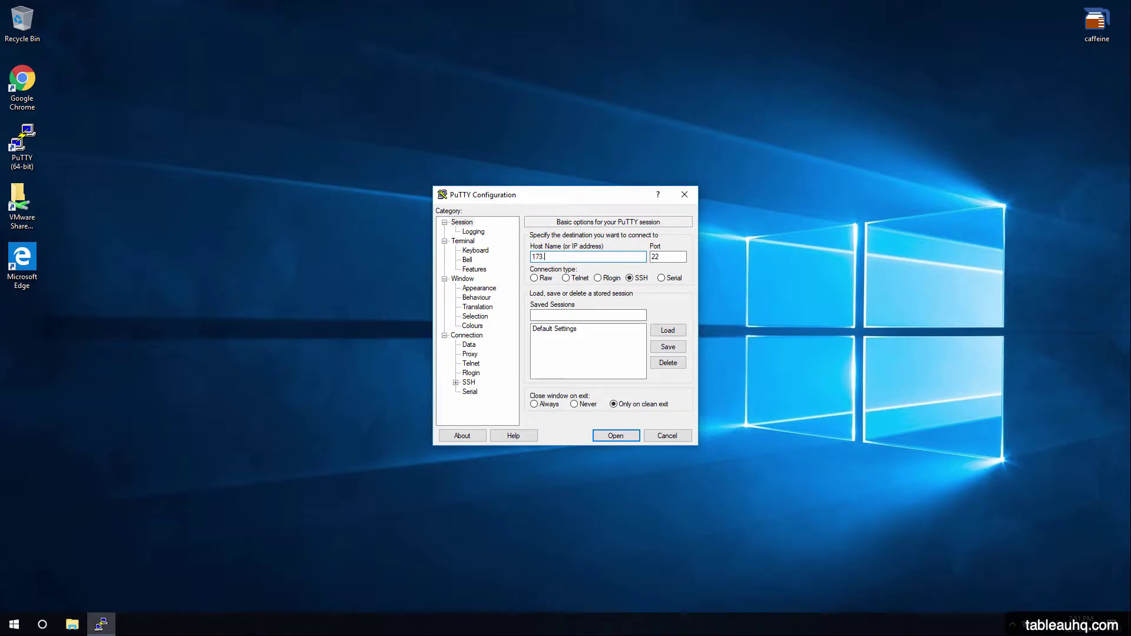
type(".198.252.221")
Open the SSH session to 173.198.252.221 and accept the host key Security Alert.
left_click(621, 437)
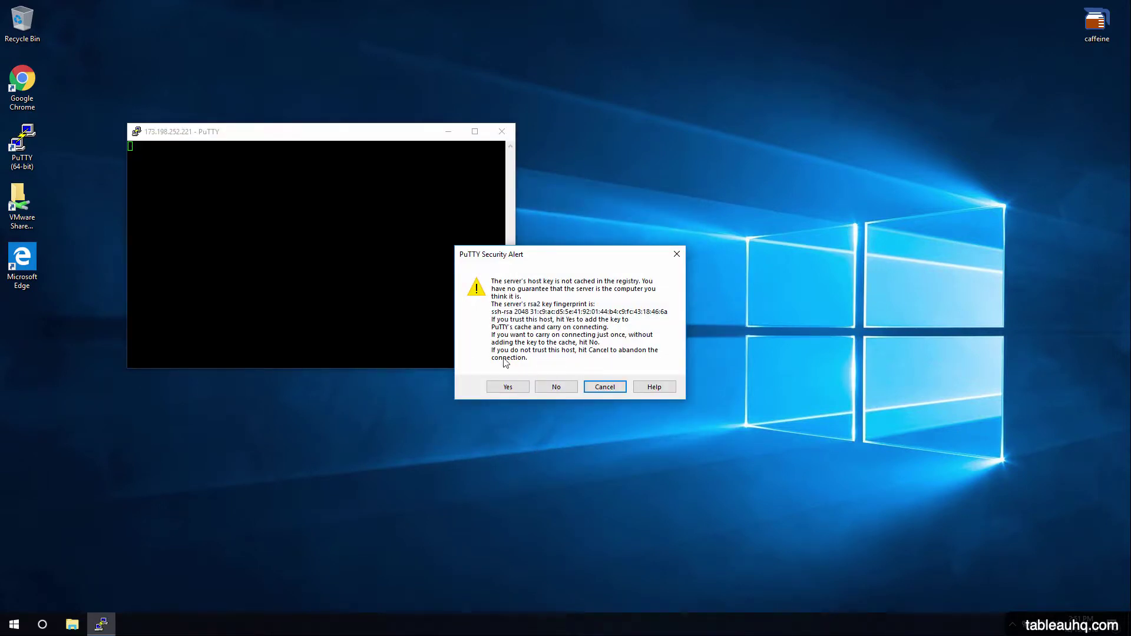
left_click(505, 387)
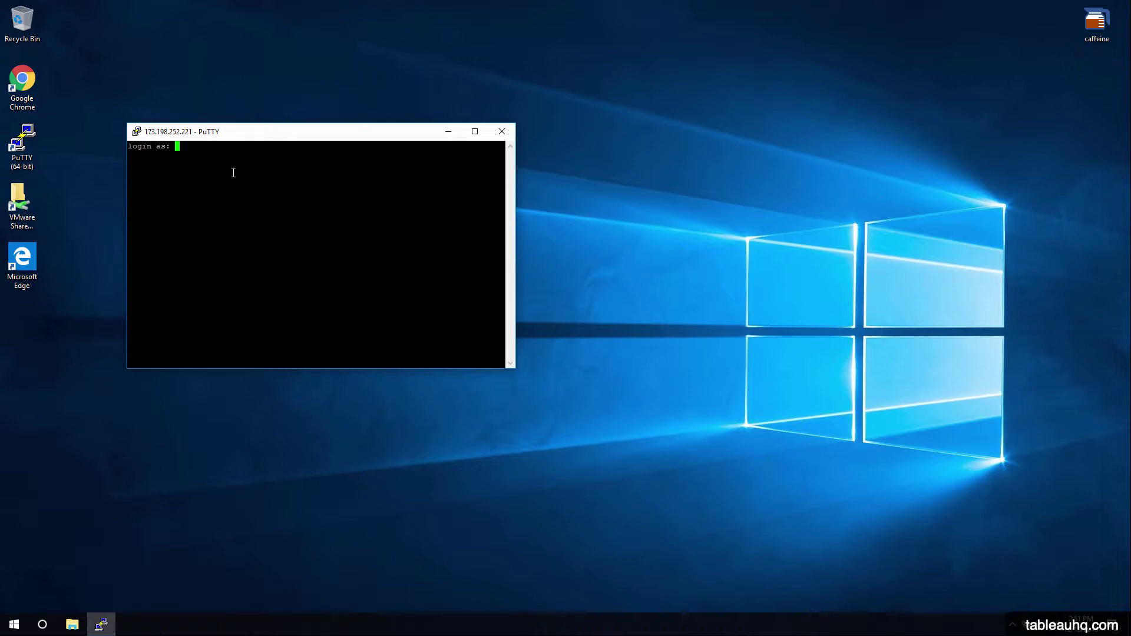
Log in as root and copy the root password from the client area's Additional Information tab.
type("root")
key("Return")
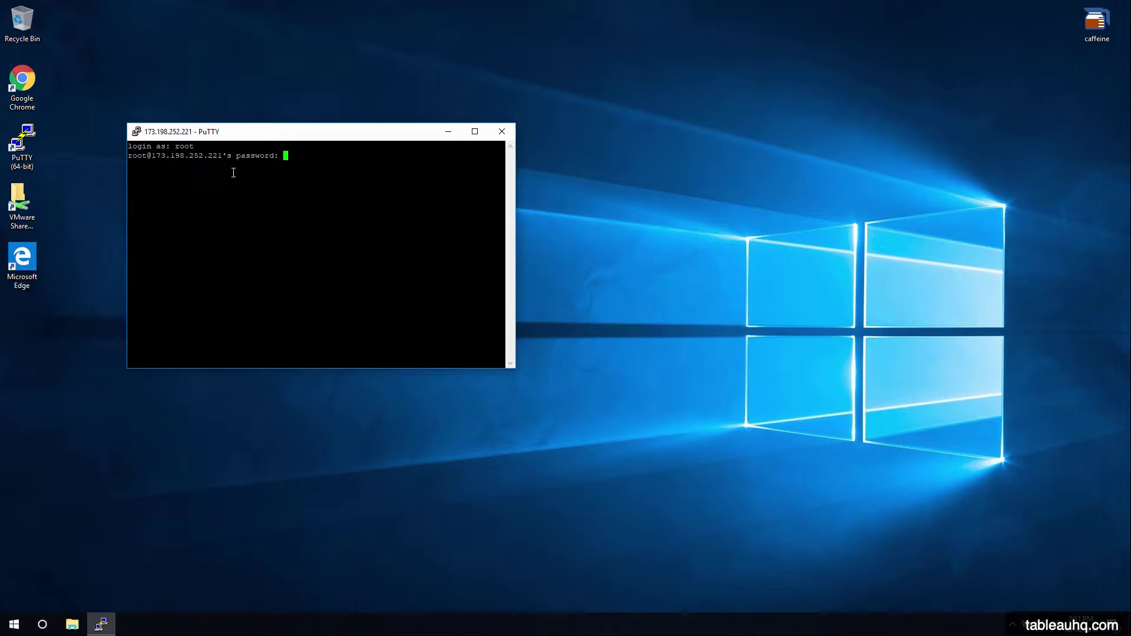
key("ctrl+Left")
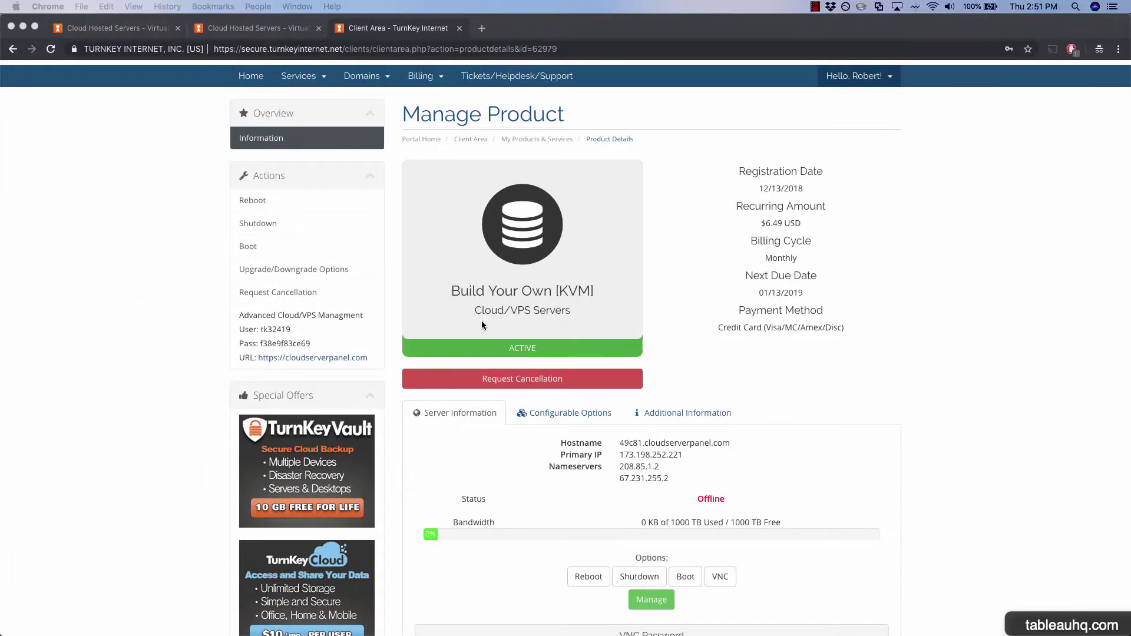
left_click(691, 419)
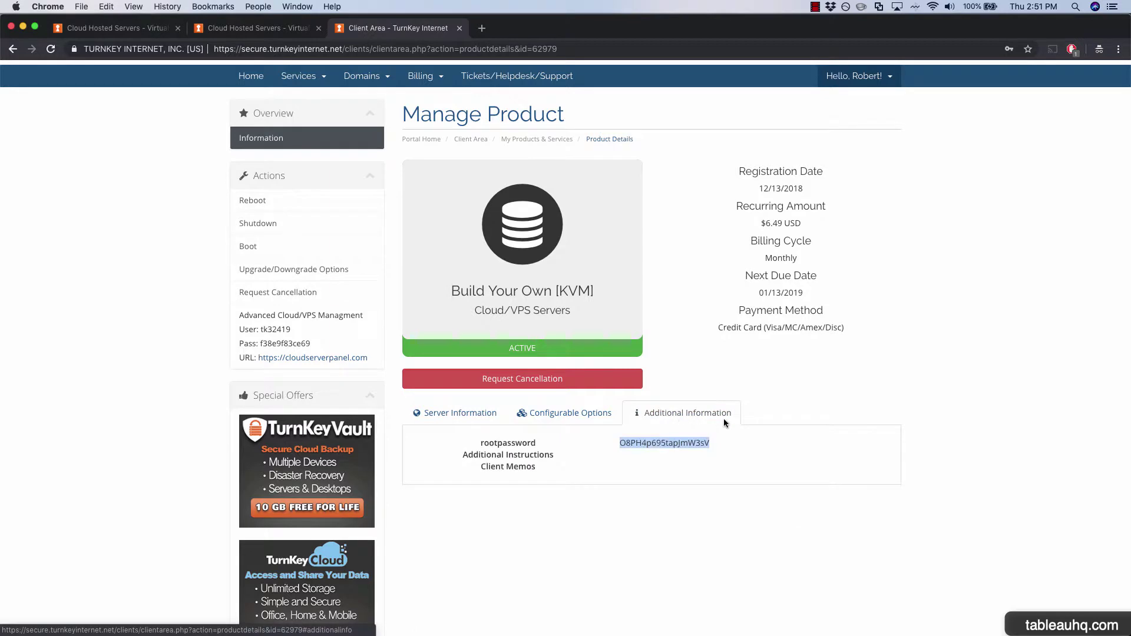
double_click(680, 442)
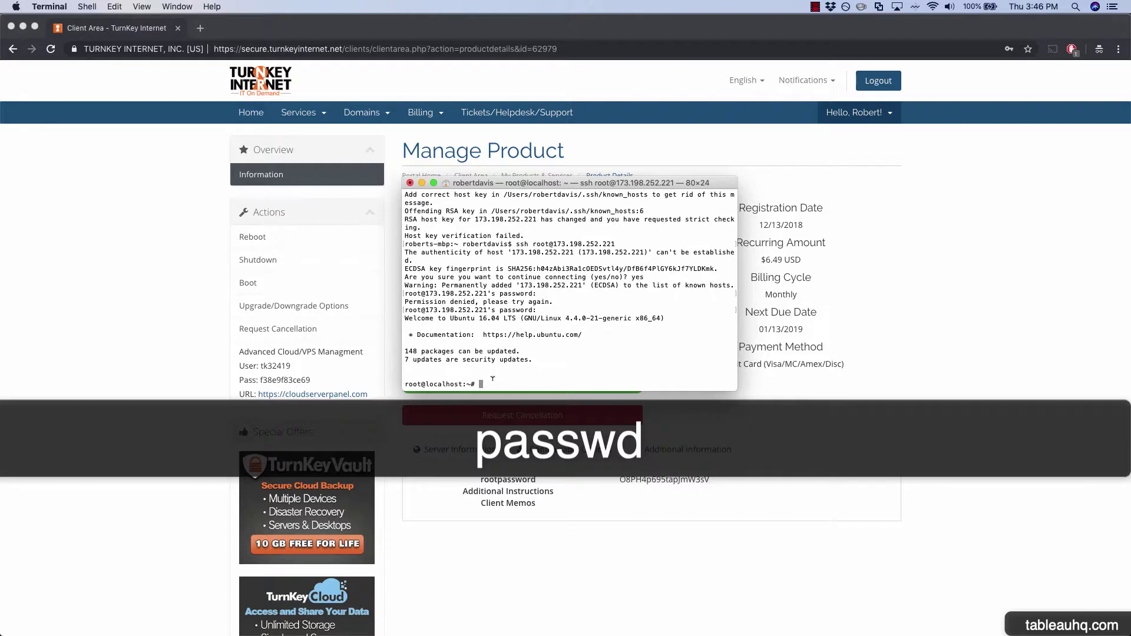
Run passwd and enter the new root password twice to confirm it.
type("passwd")
key("Return")
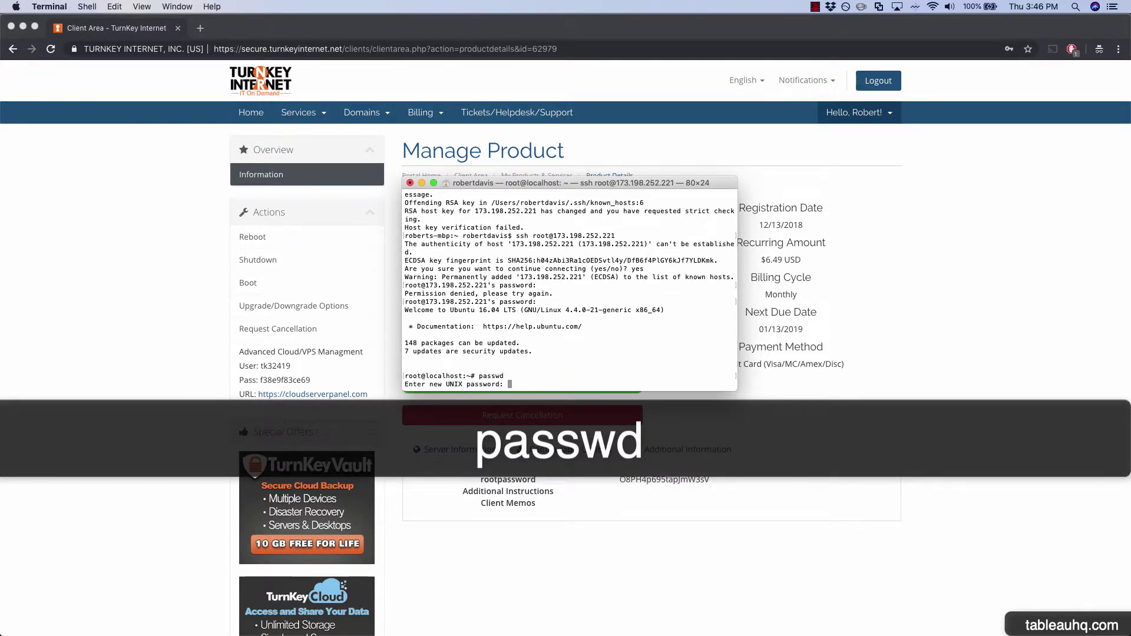
key("Return")
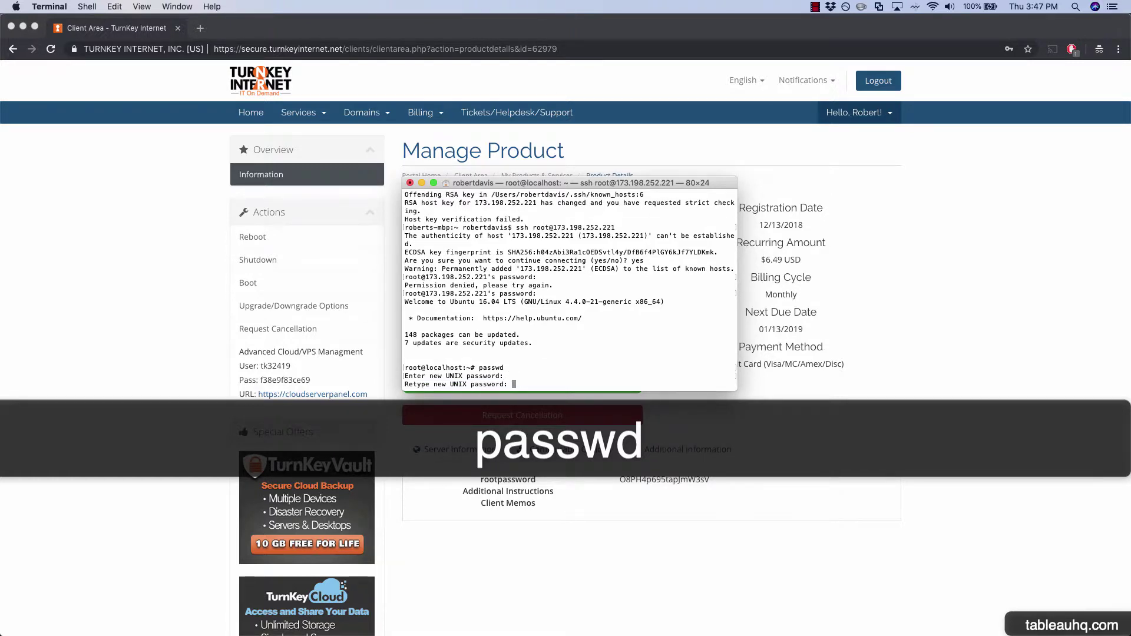
key("Return")
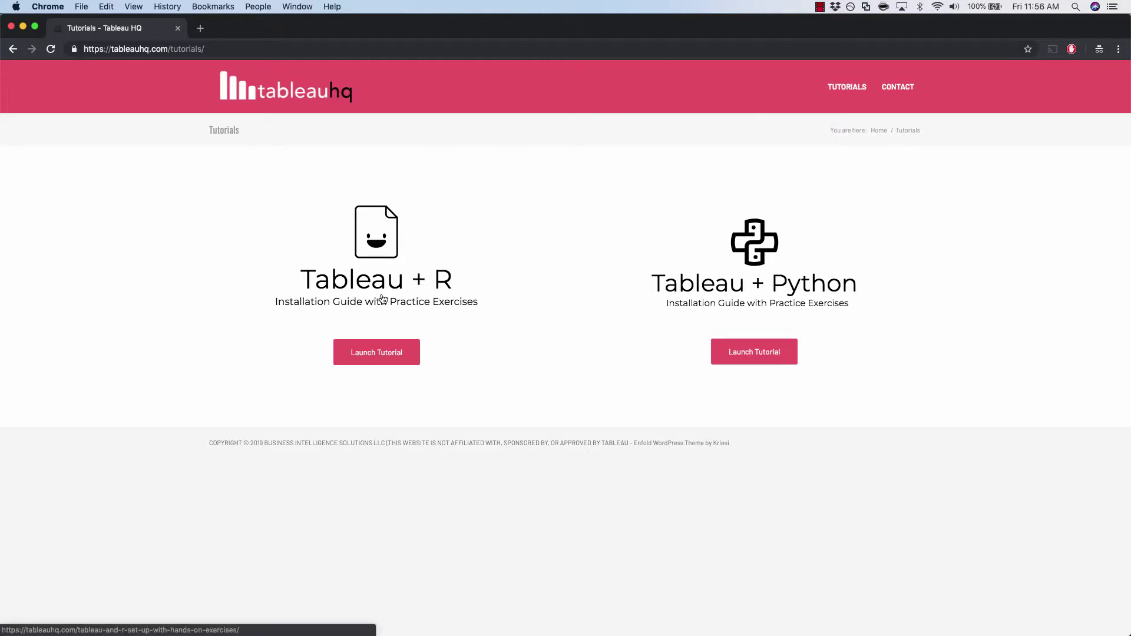
Open the Tableau + R tutorial's Part 1: Set Up R Server and scroll to Step 2b.
left_click(377, 358)
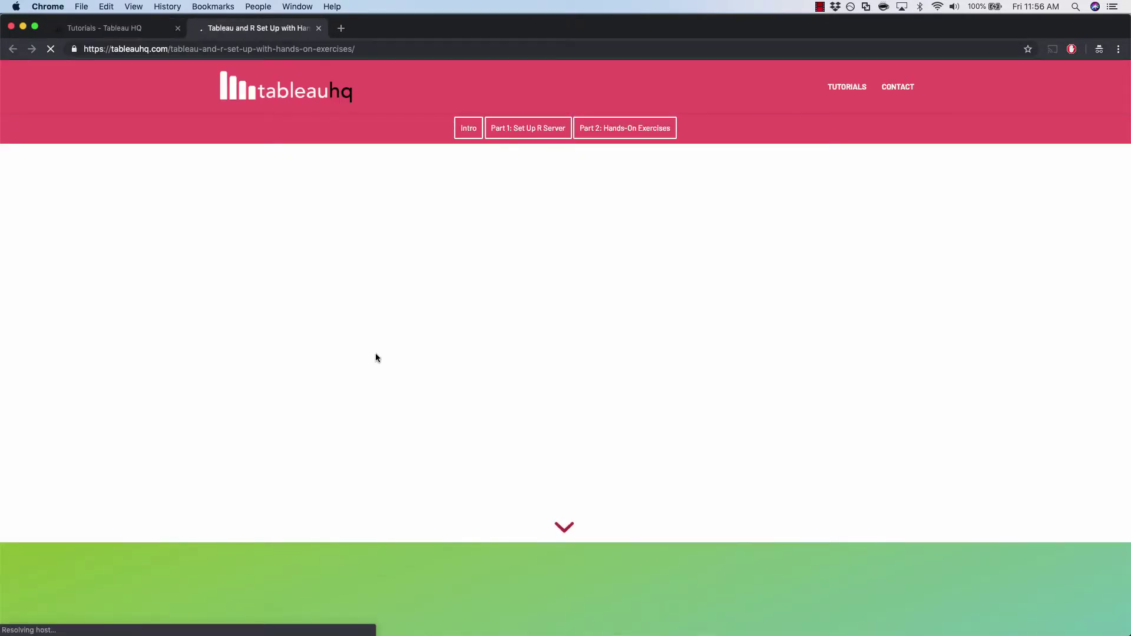
left_click(536, 129)
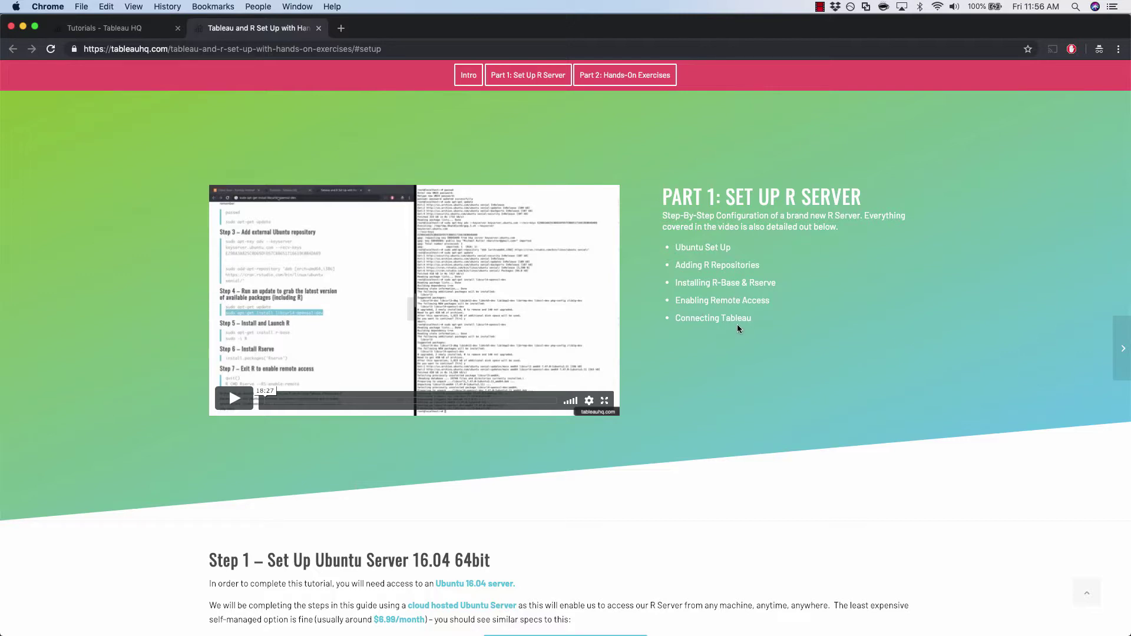
scroll(737, 324, "down", 3)
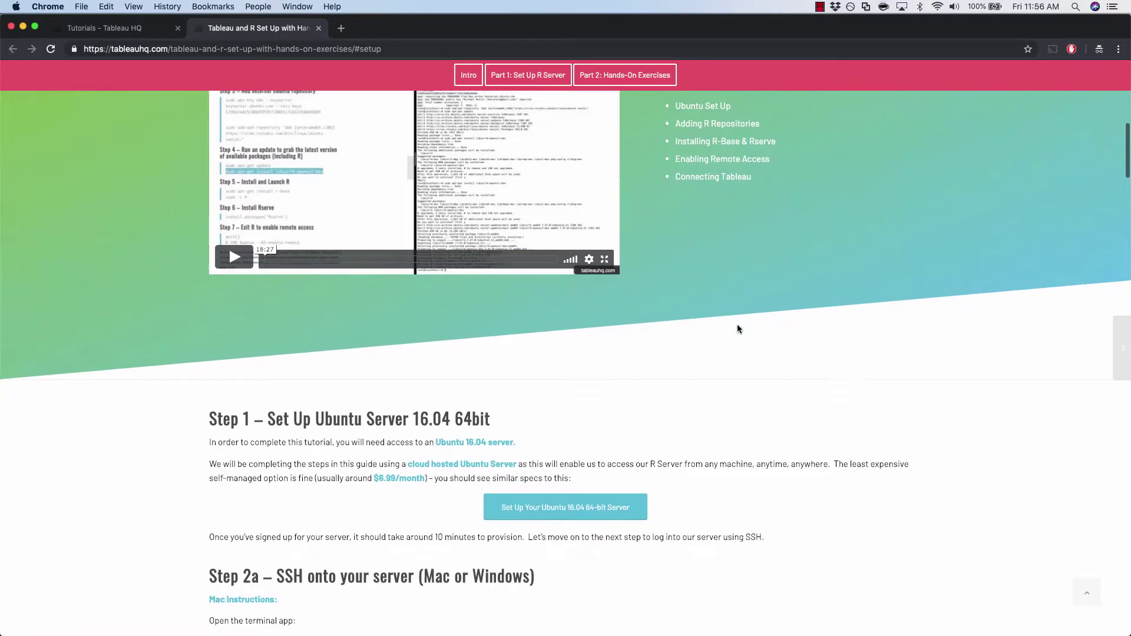
scroll(737, 325, "down", 4)
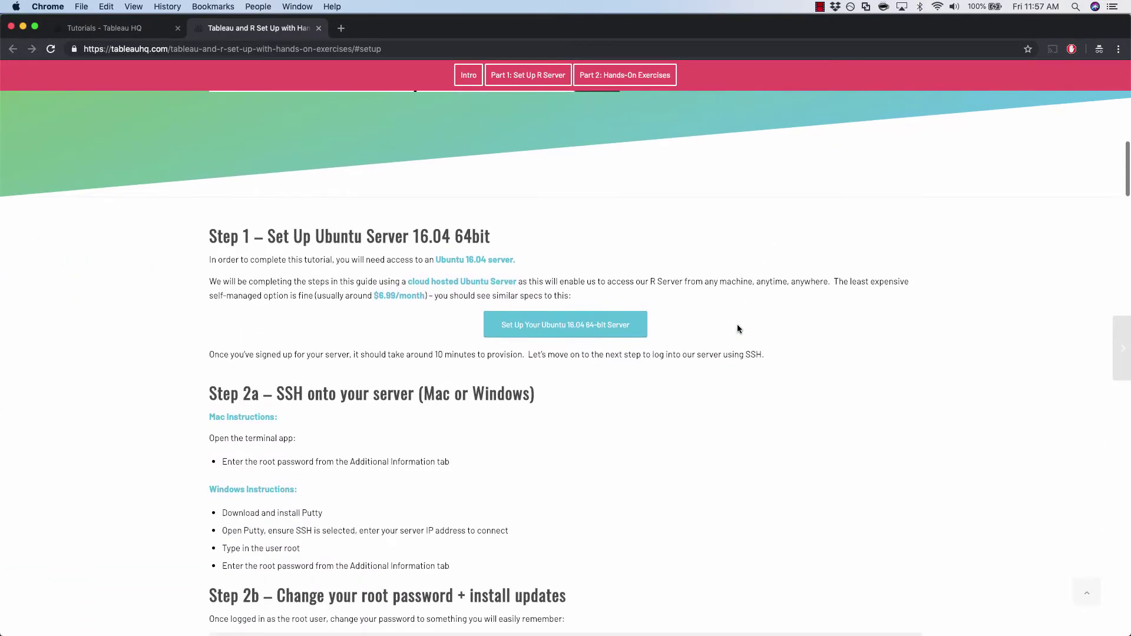
scroll(738, 328, "down", 2)
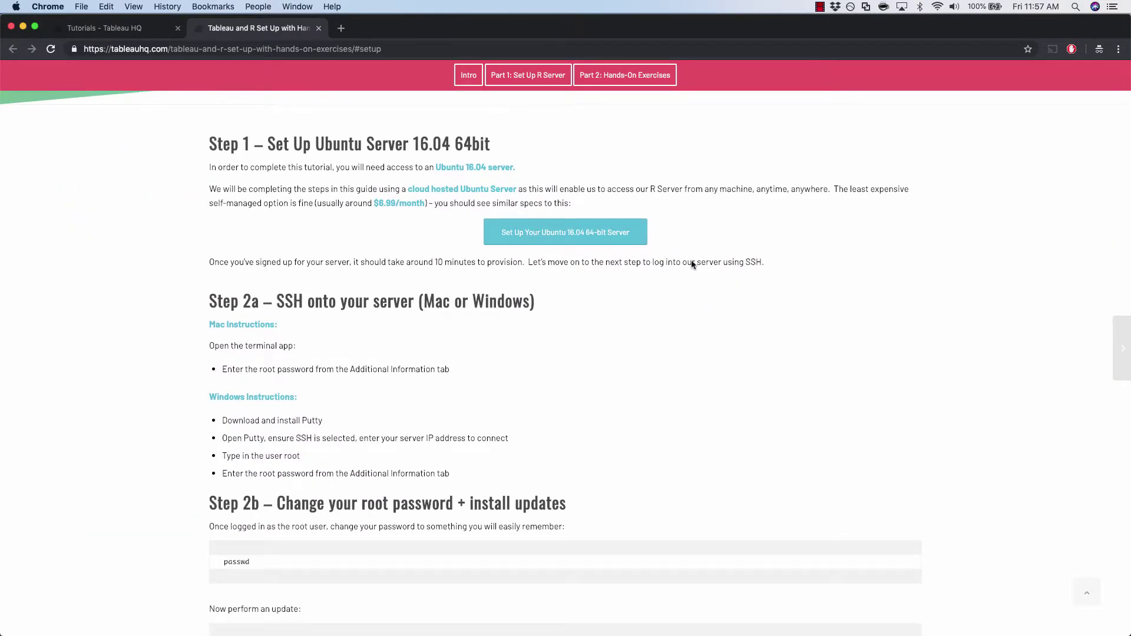
scroll(714, 223, "down", 3)
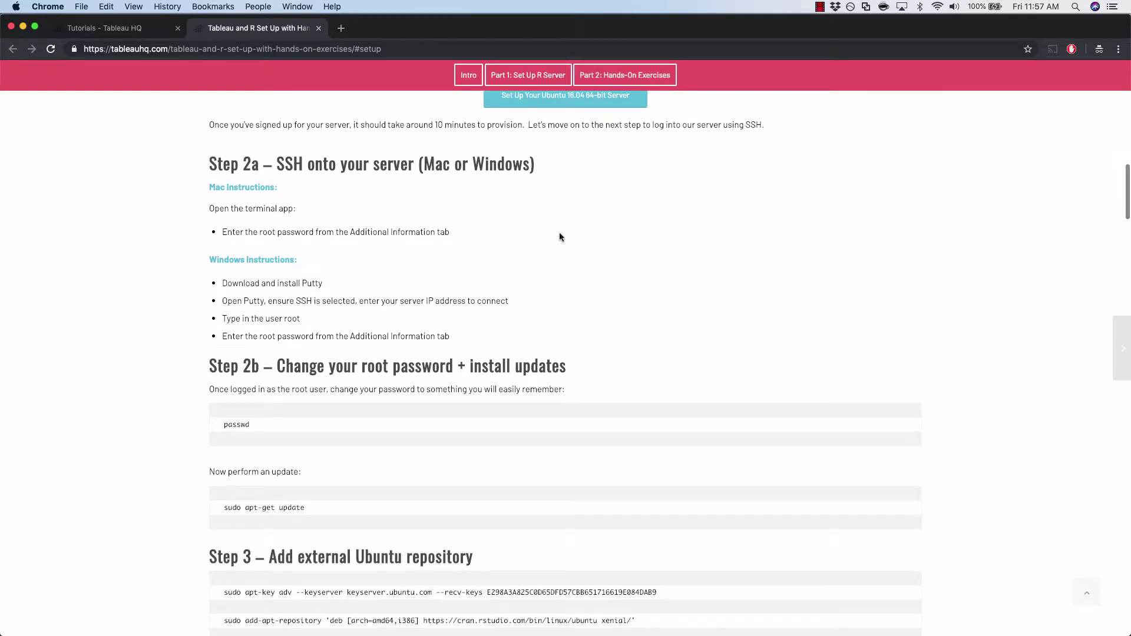
scroll(581, 231, "down", 4)
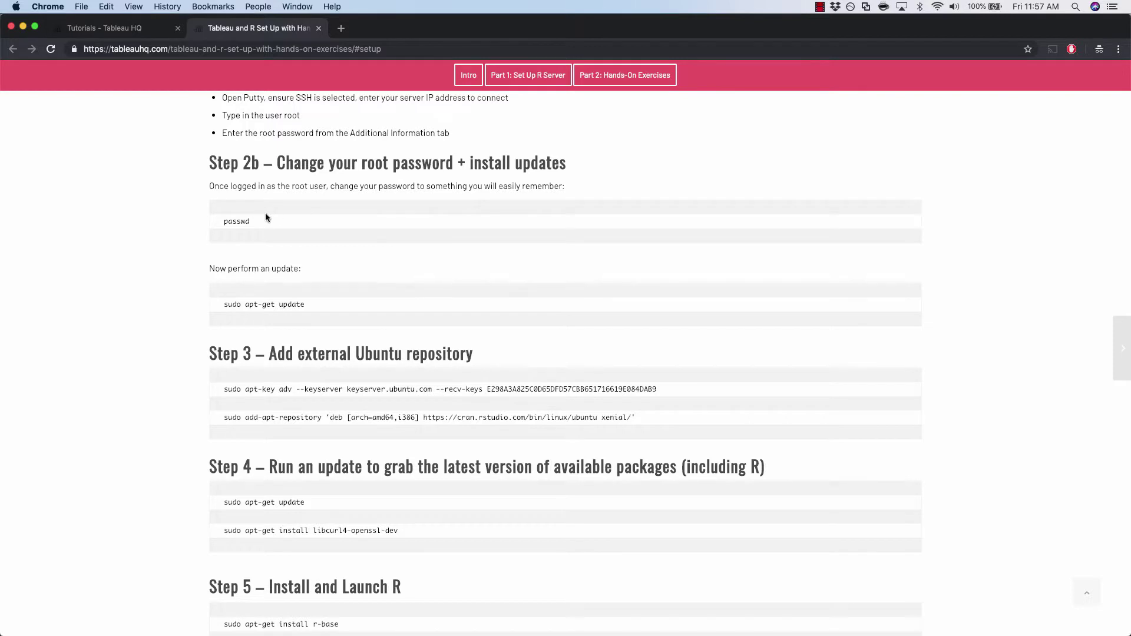
scroll(327, 228, "down", 1)
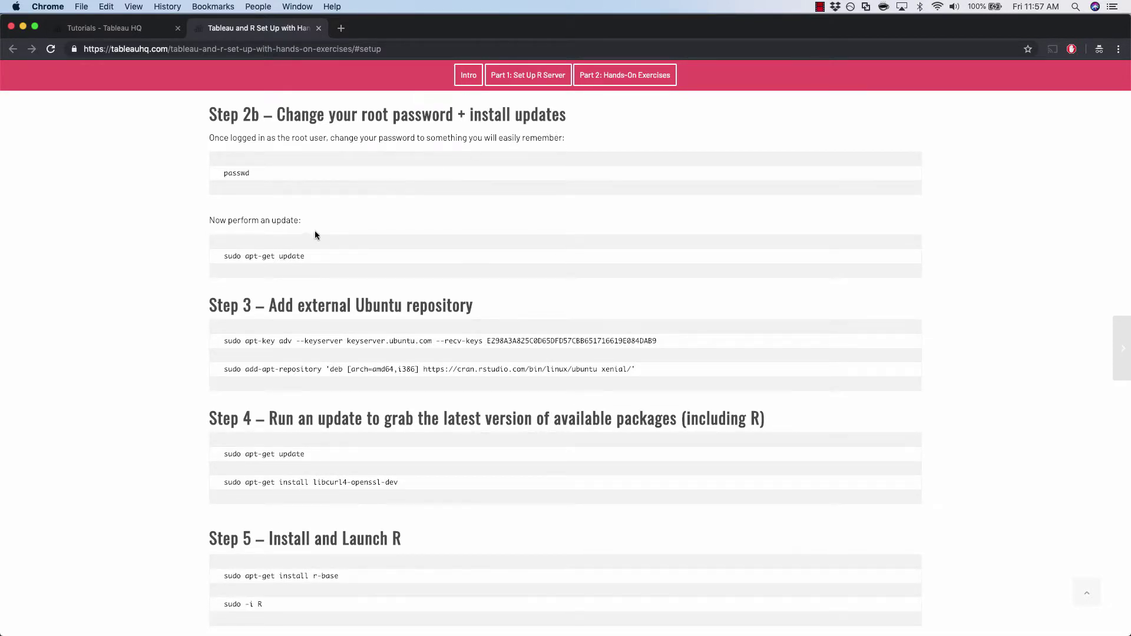
Paste and run the tutorial's sudo apt-get update on the server; type sudo reboot but erase it.
triple_click(246, 255)
key("super+c")
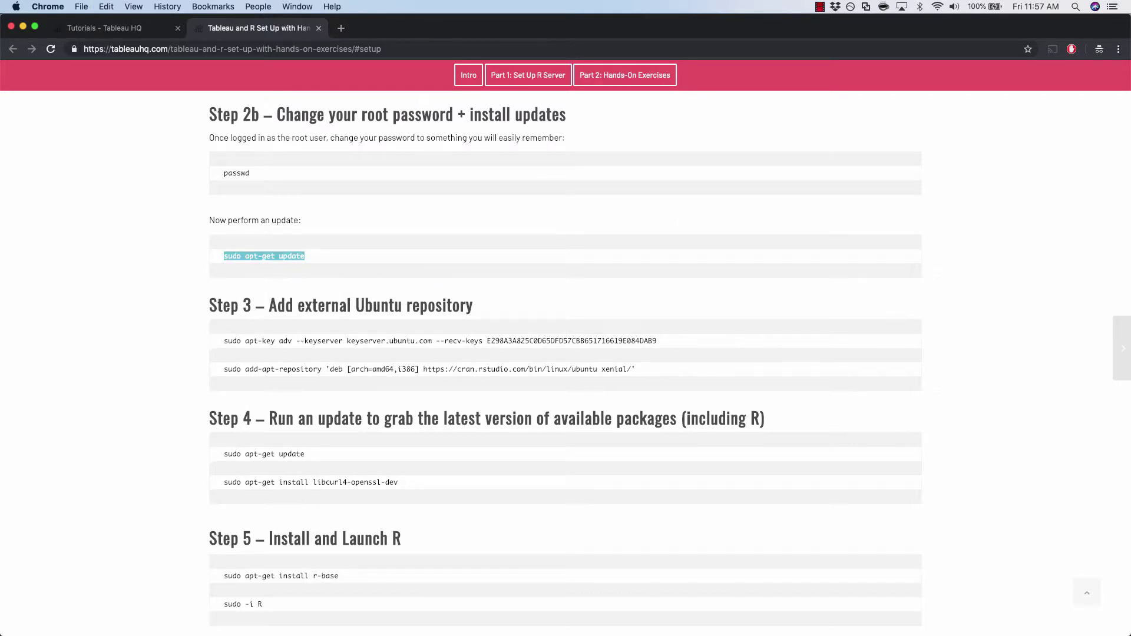
key("super+Tab")
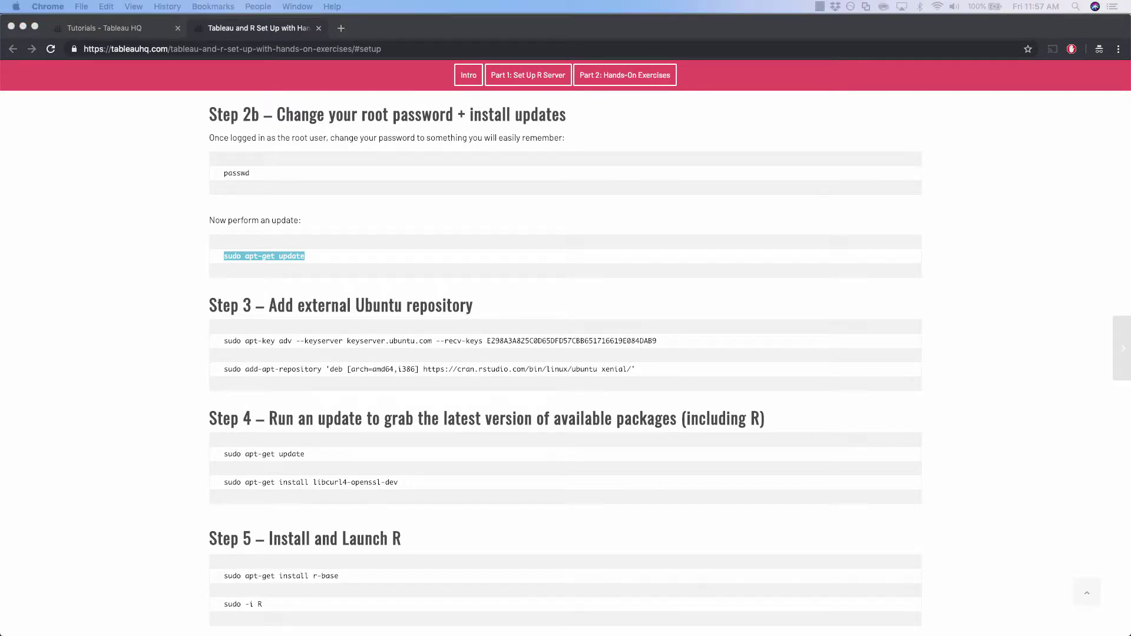
left_click(1120, 347)
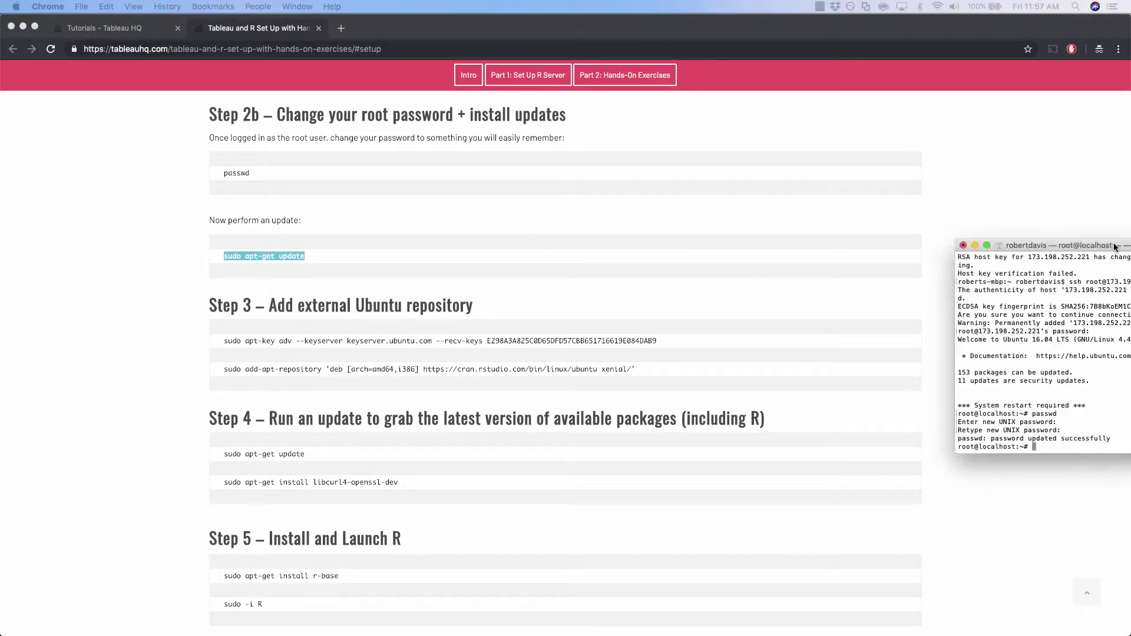
key("super+v")
key("Return")
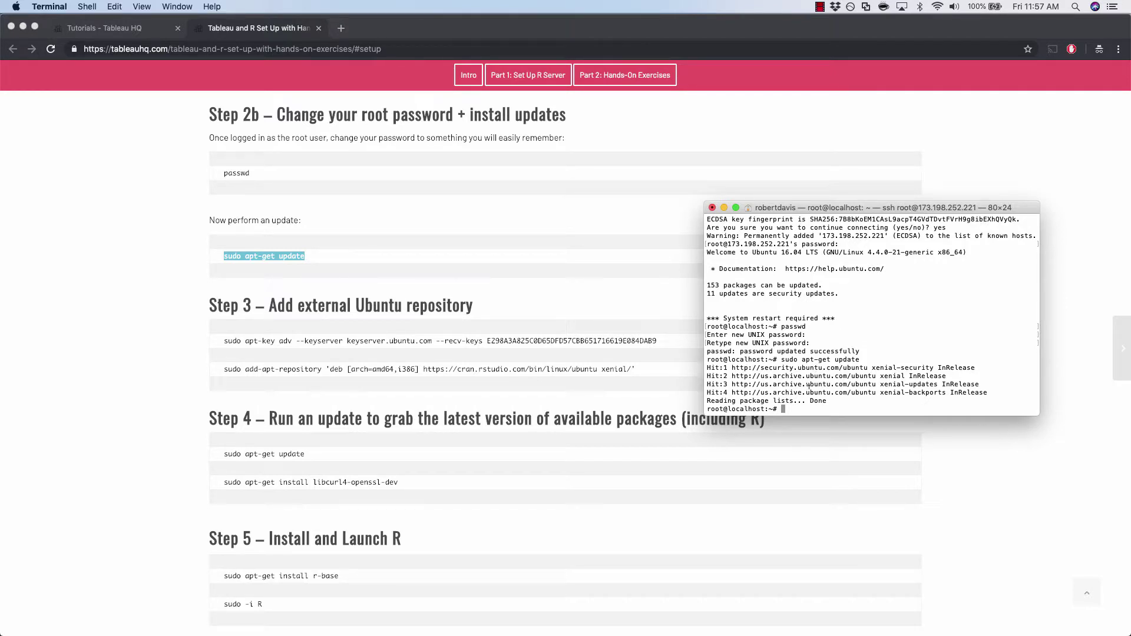
type("sudo rebo")
type("ot")
key("BackSpace")
key("BackSpace")
key("BackSpace")
key("BackSpace")
key("BackSpace")
key("BackSpace")
key("BackSpace")
key("BackSpace")
key("BackSpace")
key("BackSpace")
key("BackSpace")
Tile the tutorial page on the left half and the terminal on the right.
left_click(36, 29)
left_click_drag(35, 30, 38, 40)
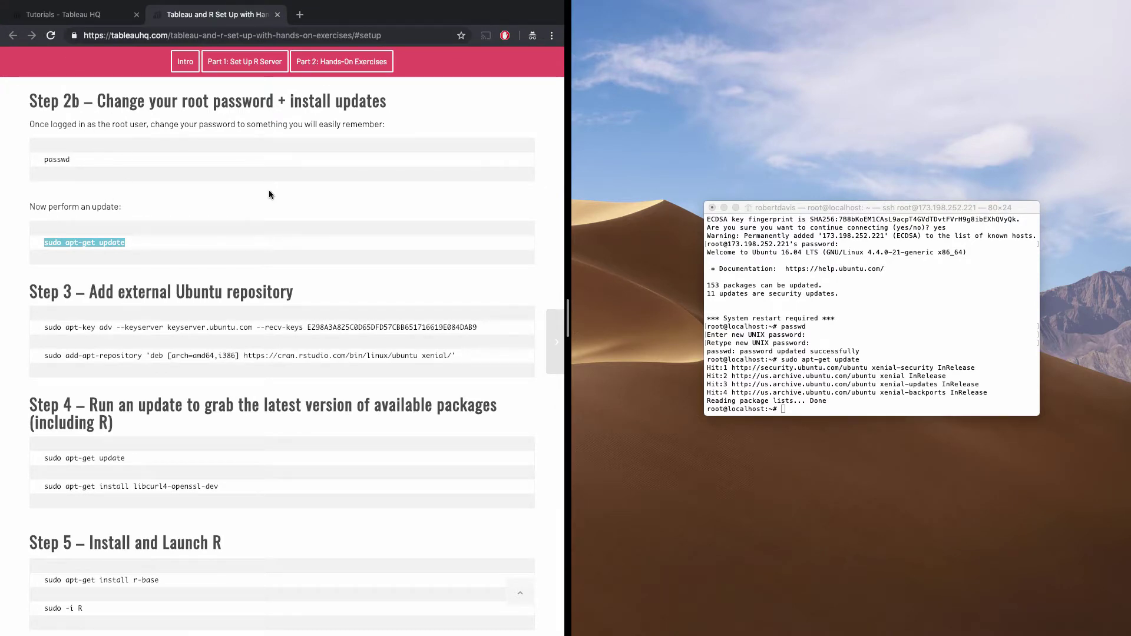
left_click(867, 286)
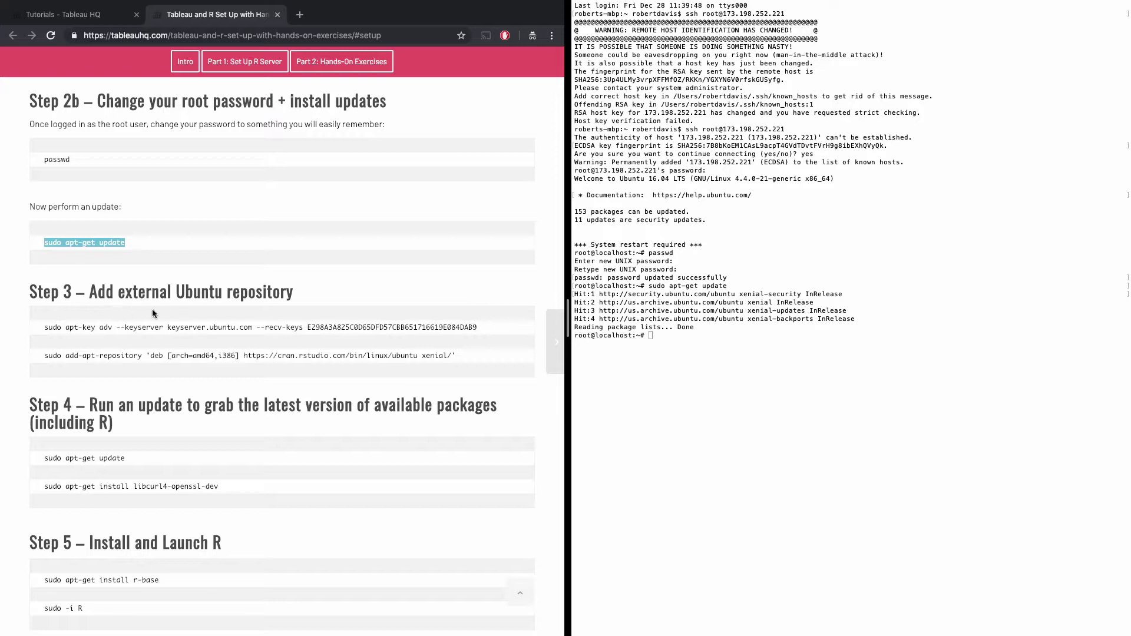
Run the Step 3 apt-key adv command to import CRAN signing key E084DAB9.
triple_click(68, 328)
key("super+c")
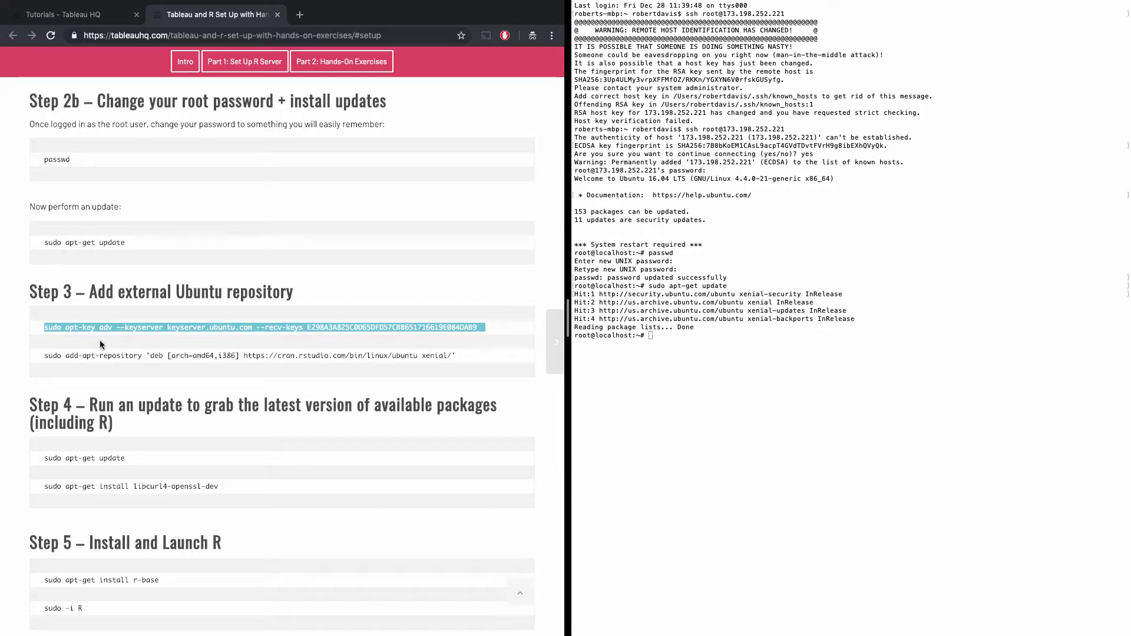
left_click(745, 376)
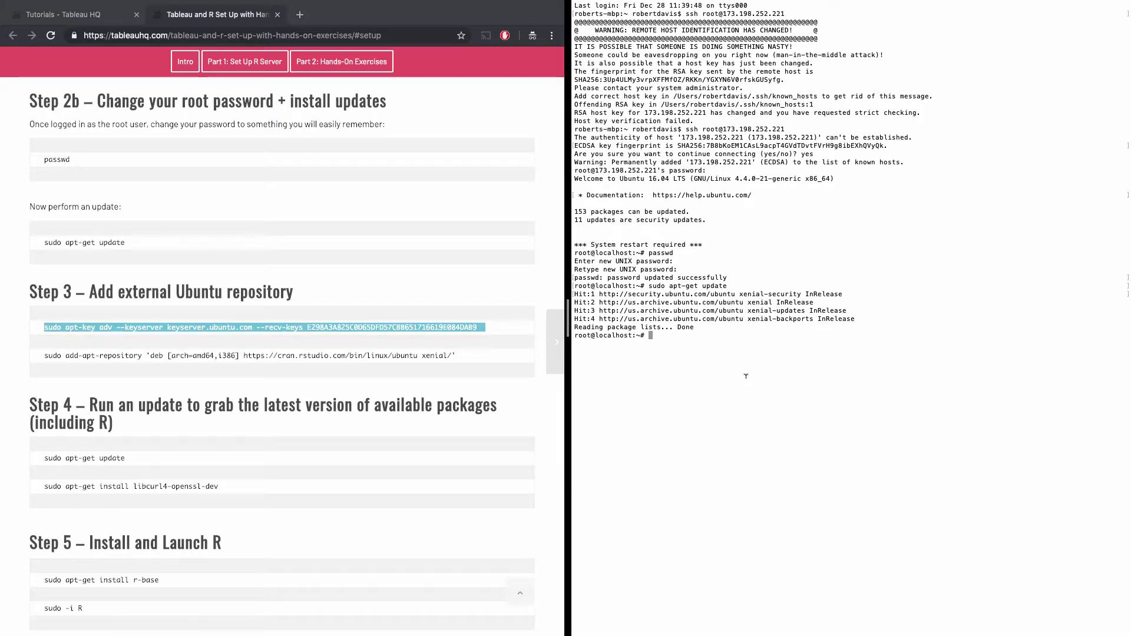
key("super+v")
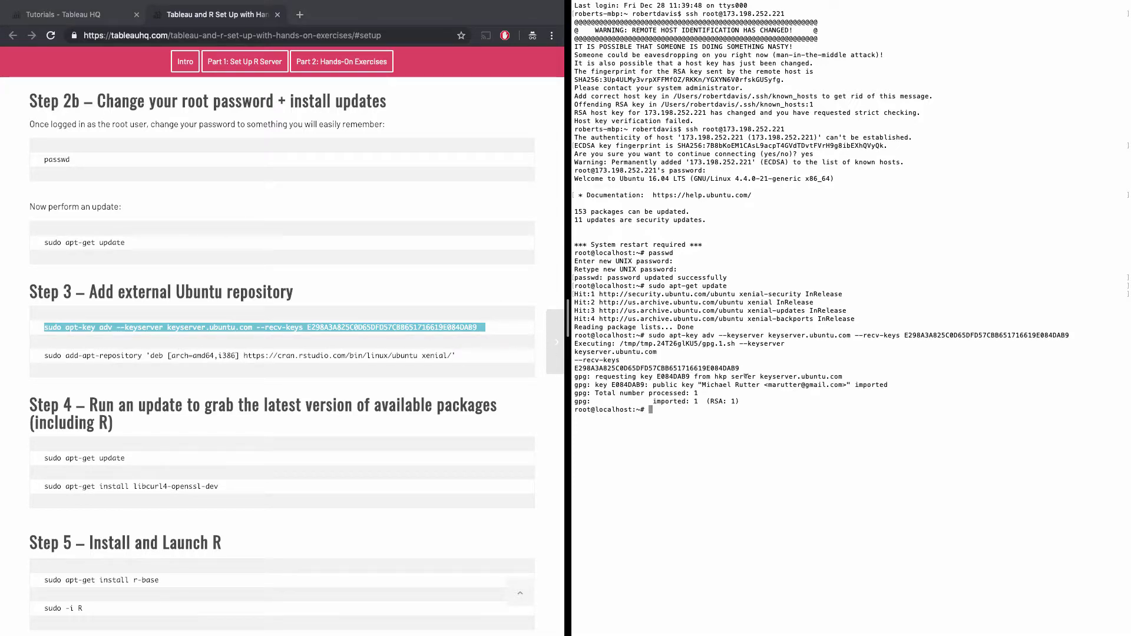
left_click(209, 359)
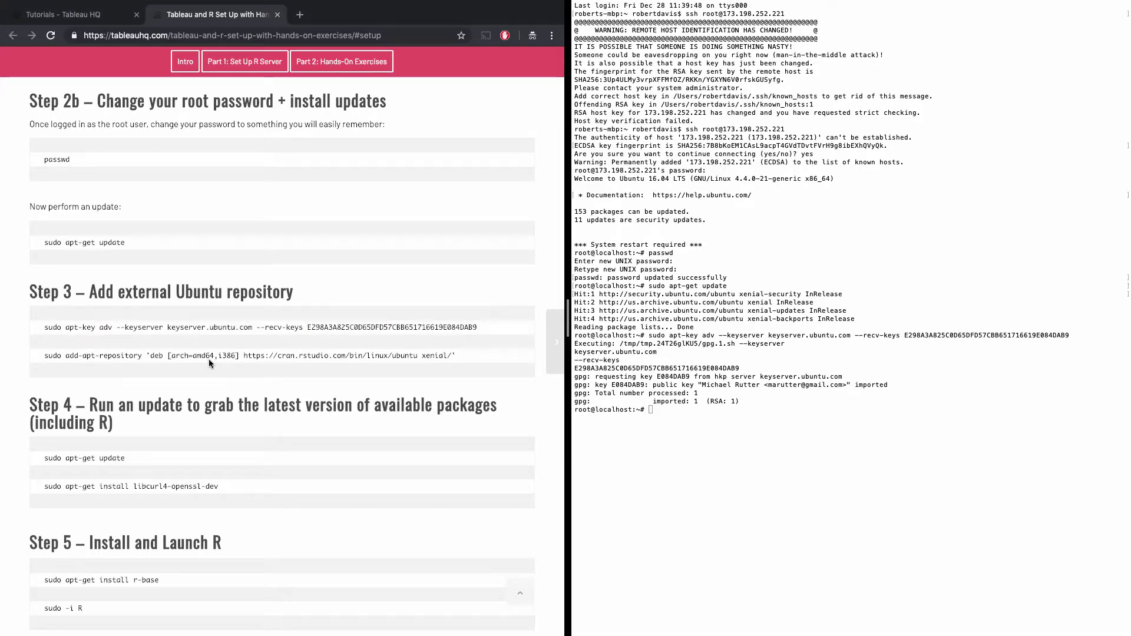
Add the cran.rstudio.com xenial repository with sudo add-apt-repository.
triple_click(138, 355)
key("super+c")
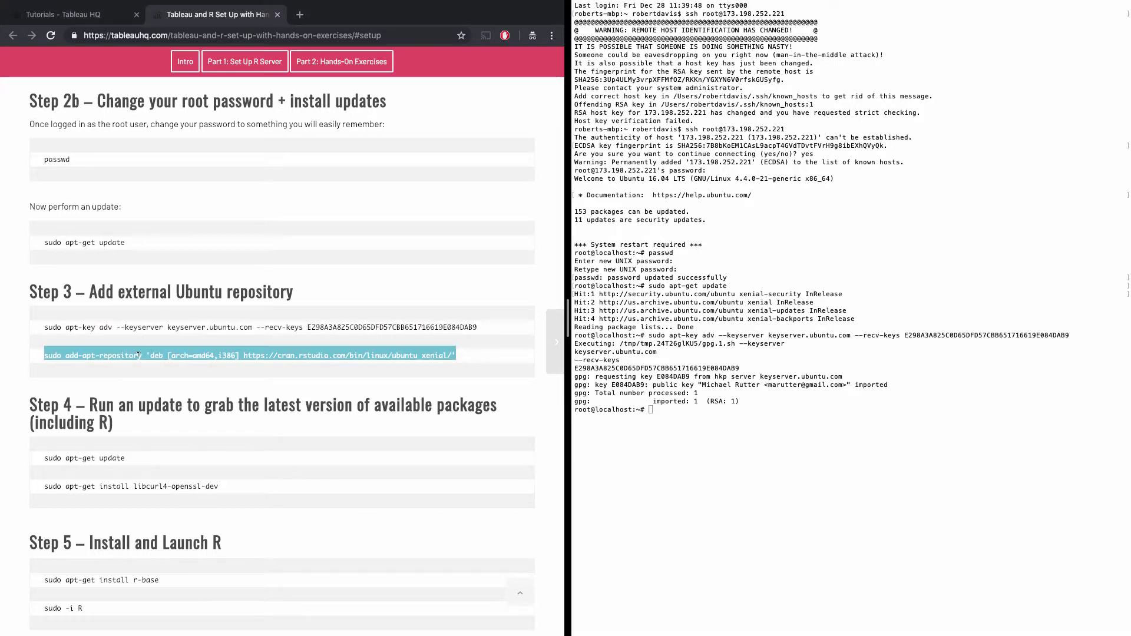
left_click(707, 439)
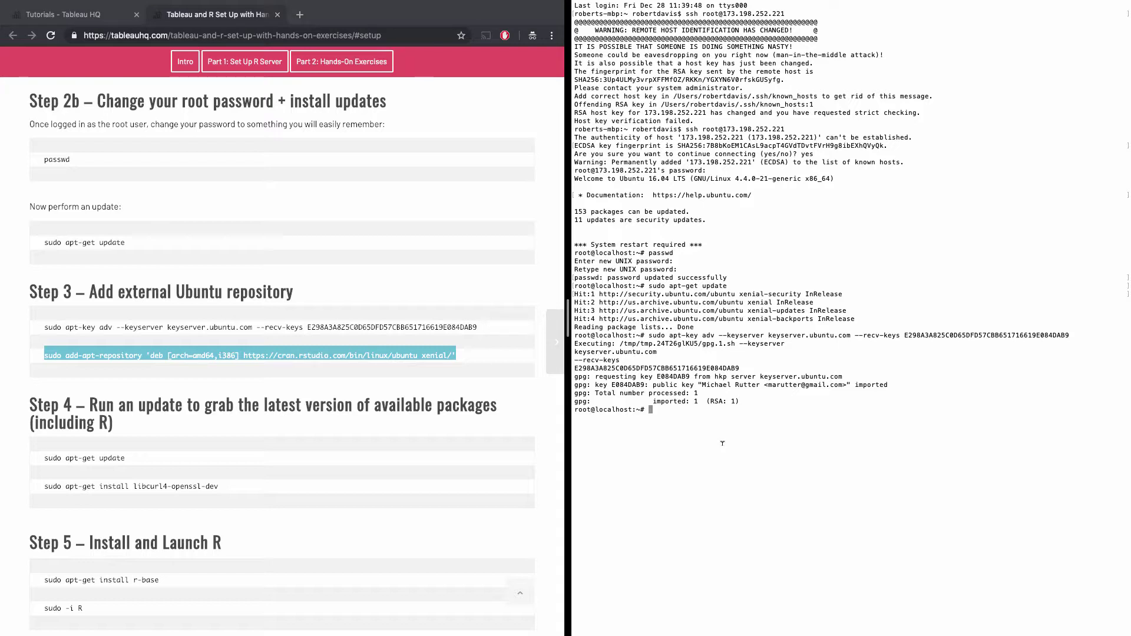
key("super+v")
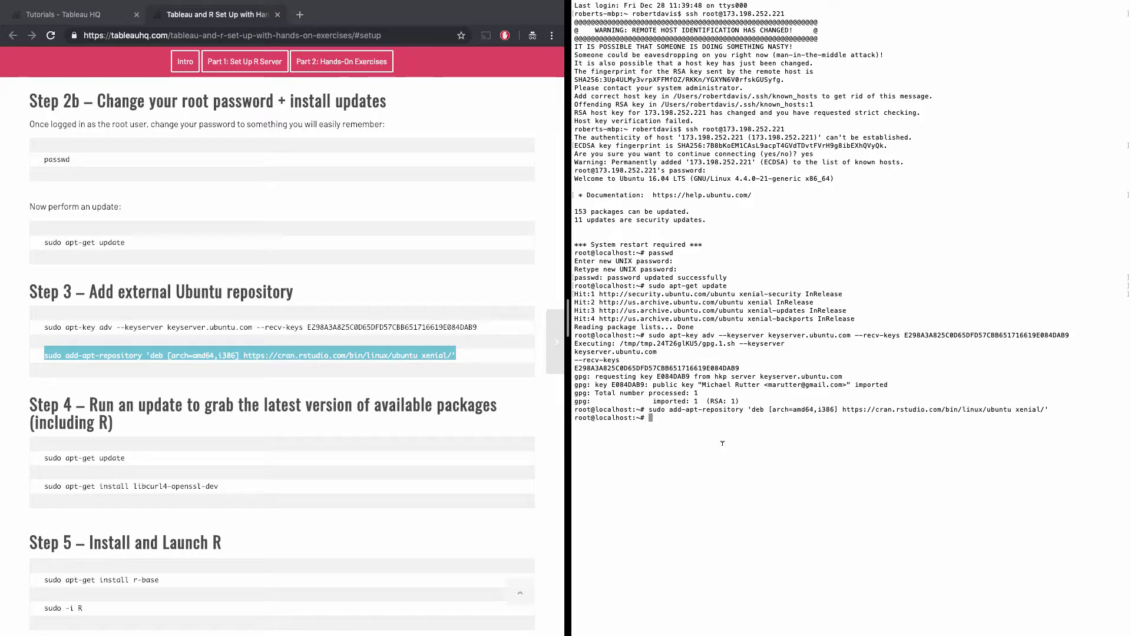
Refresh the server's package lists with sudo apt-get update.
scroll(249, 411, "down", 3)
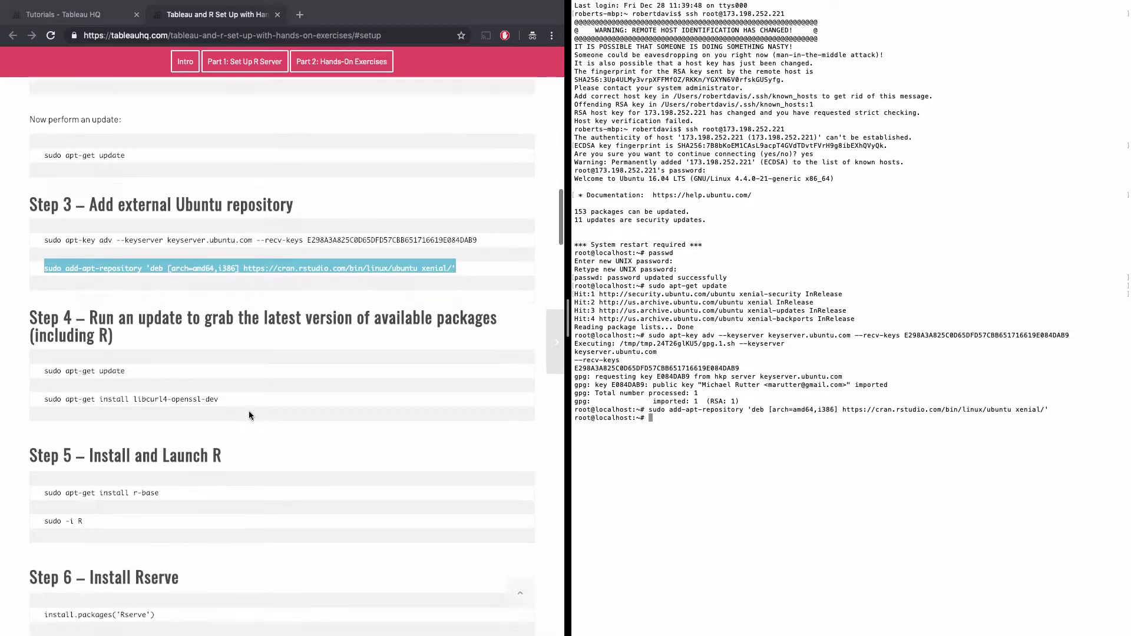
scroll(248, 415, "down", 4)
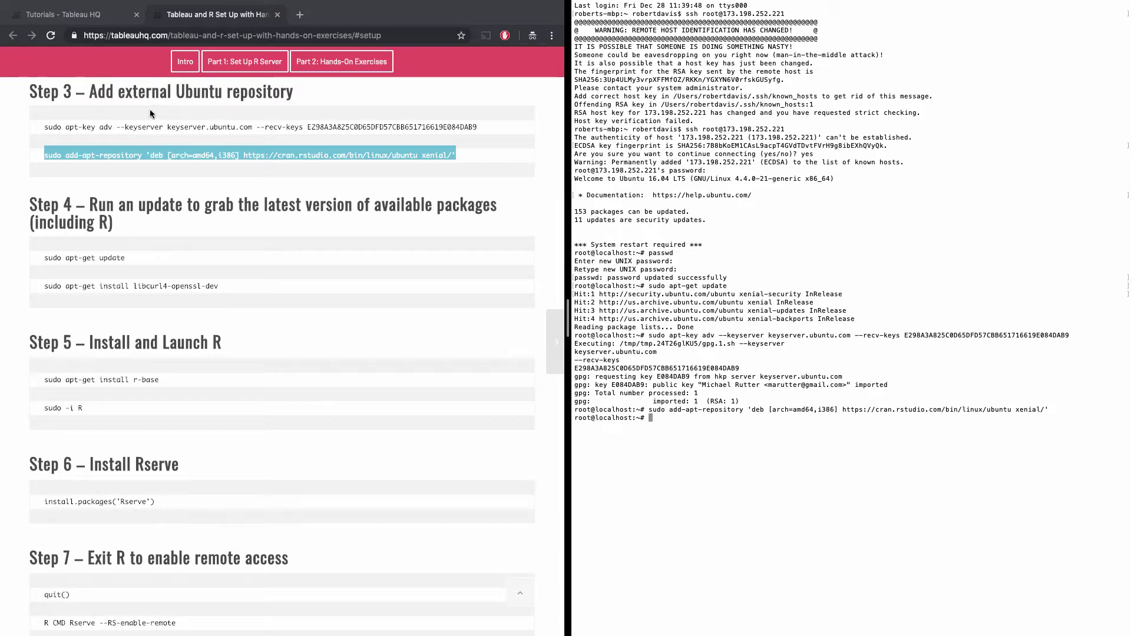
triple_click(84, 260)
key("super+c")
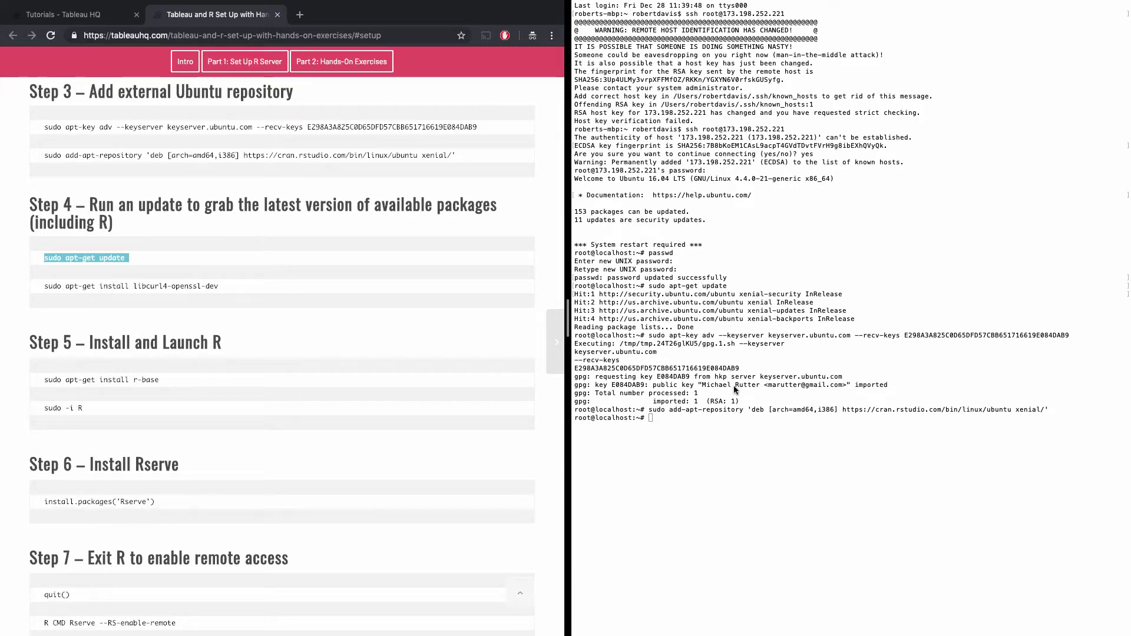
left_click(762, 421)
key("super+v")
key("Return")
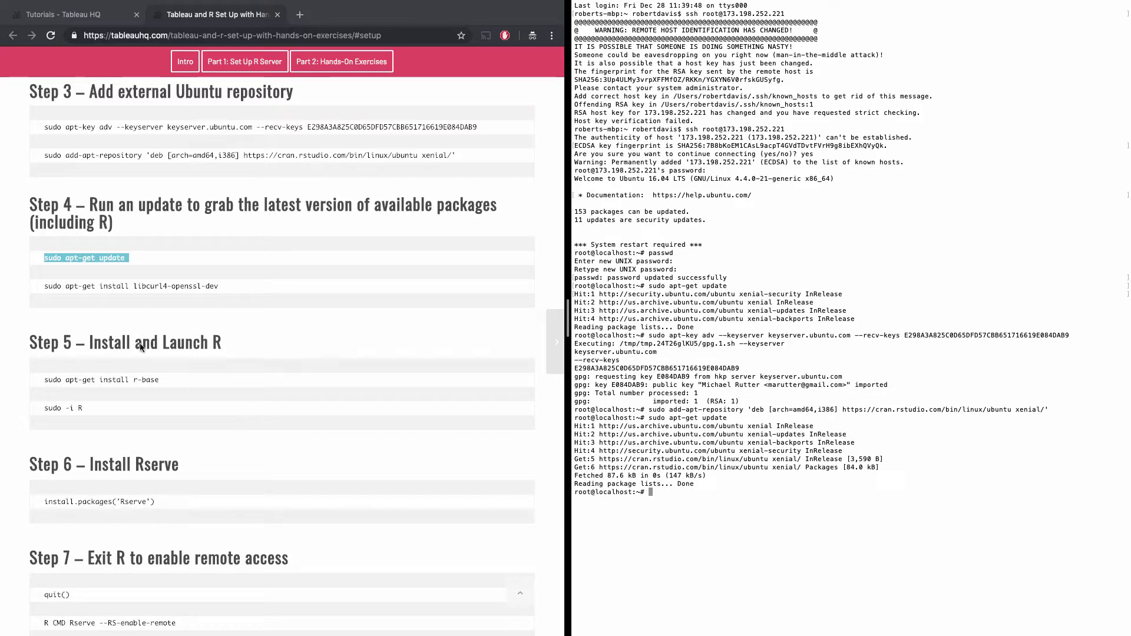
Try installing libcurl4-openssl-dev with sudo apt-get install, answering y.
left_click(73, 288)
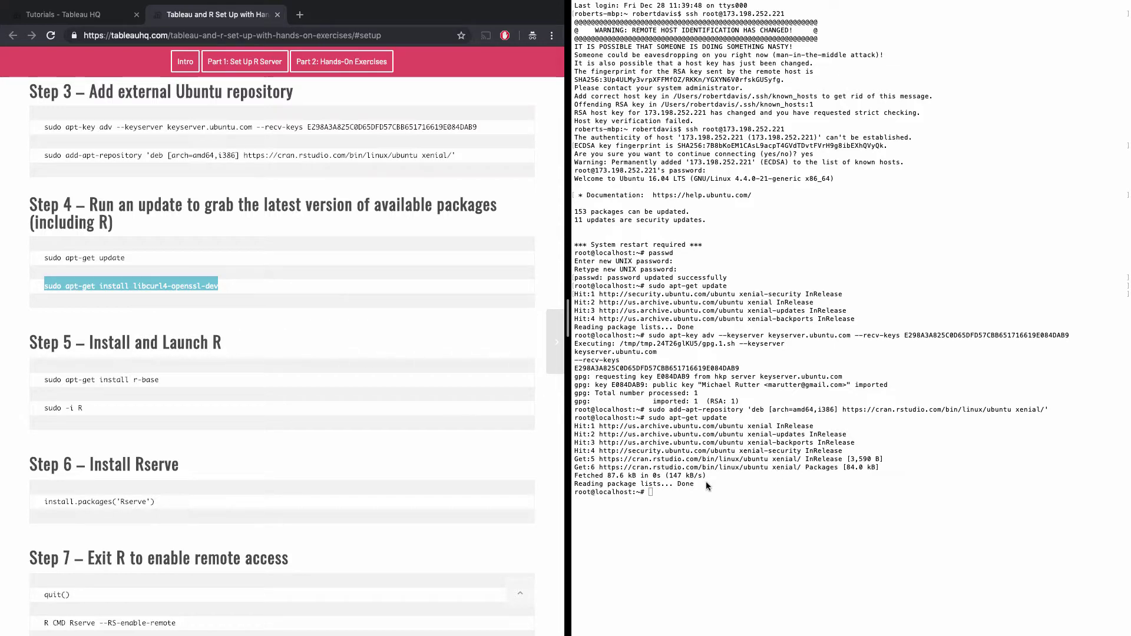
type("sudo apt-get install libcurl4-openssl-dev")
key("Return")
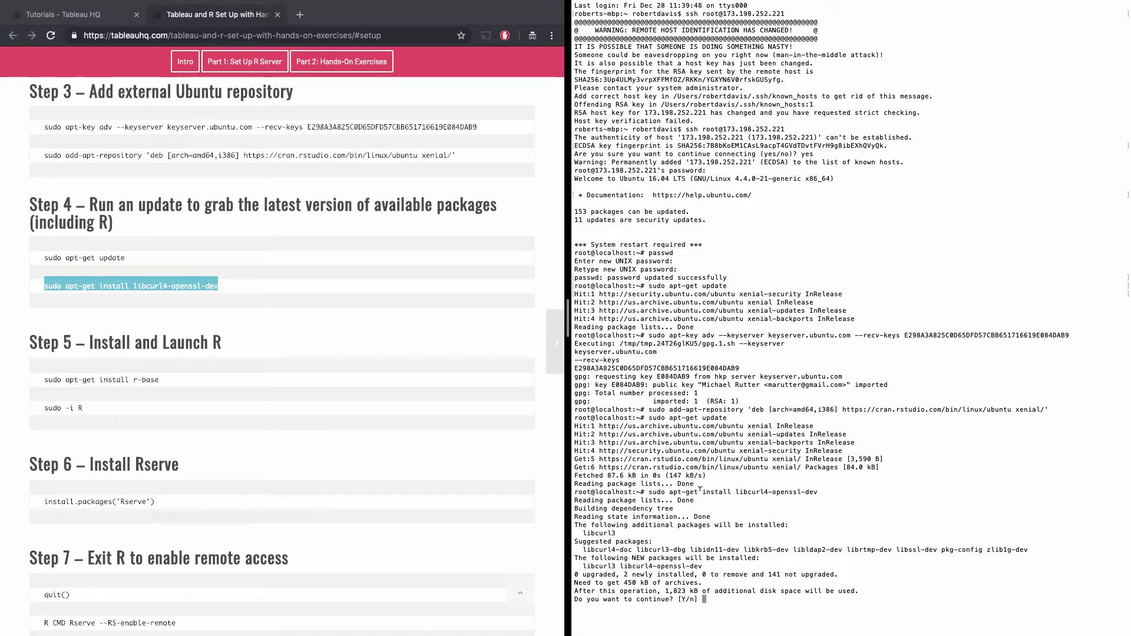
type("y")
key("Return")
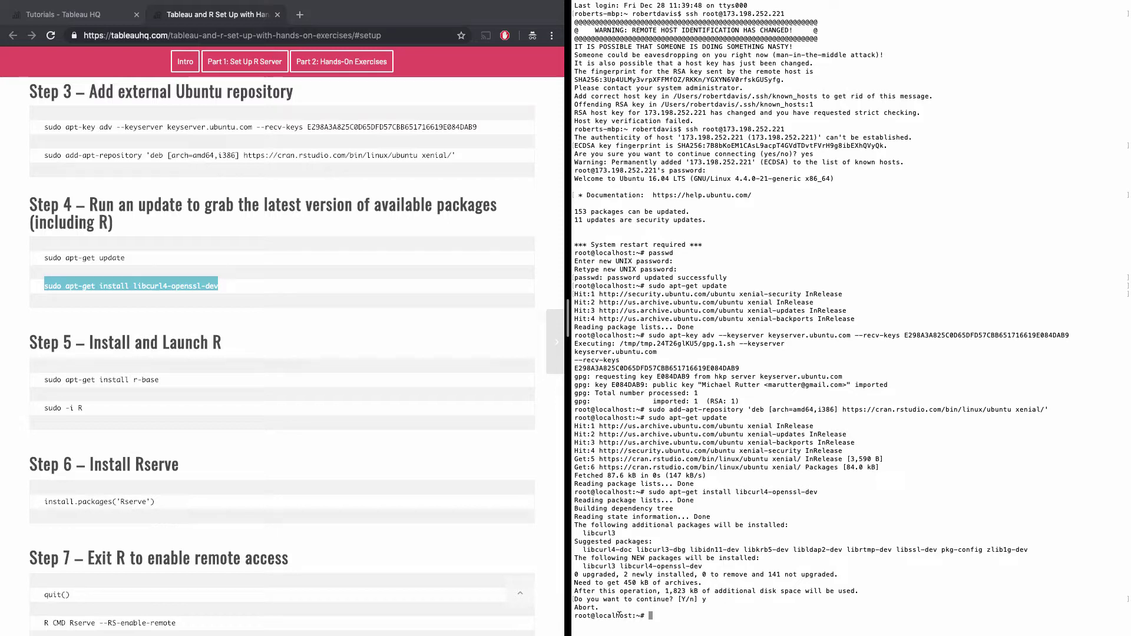
Re-copy and rerun the install, confirming y so libcurl4-openssl-dev and libcurl3 install.
triple_click(140, 283)
key("super+c")
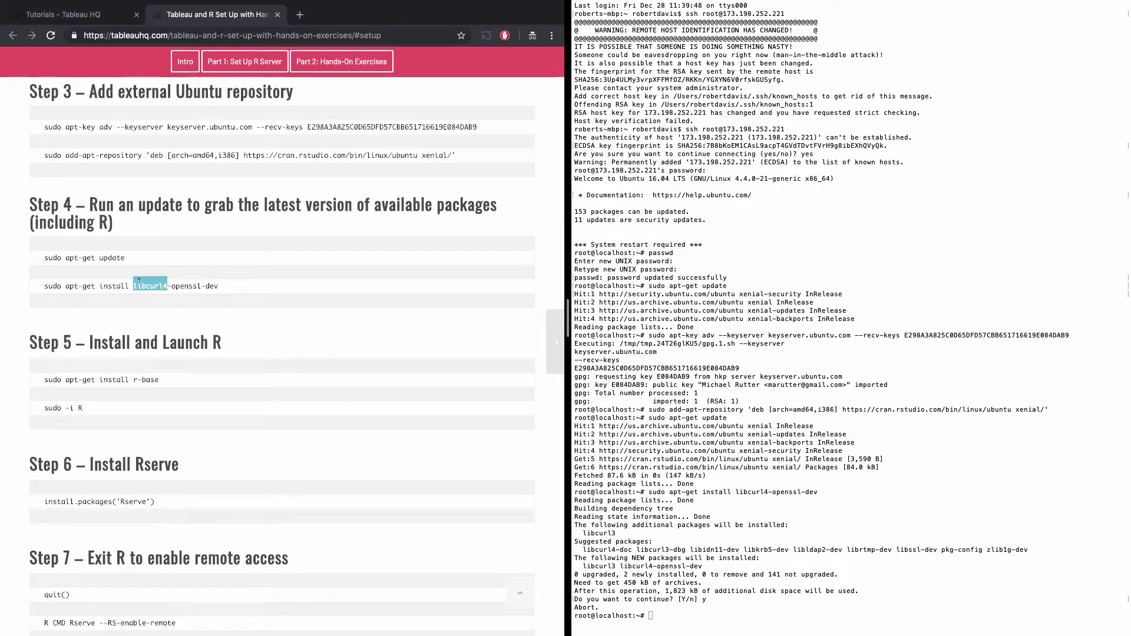
left_click(176, 36)
key("super+v")
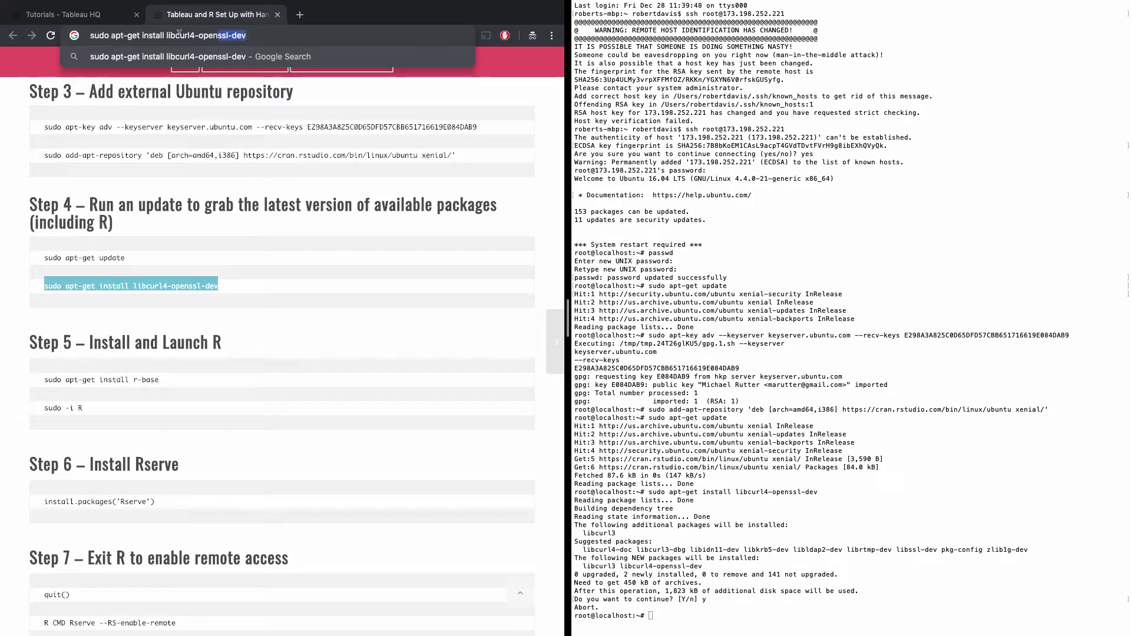
key("super+a")
key("super+c")
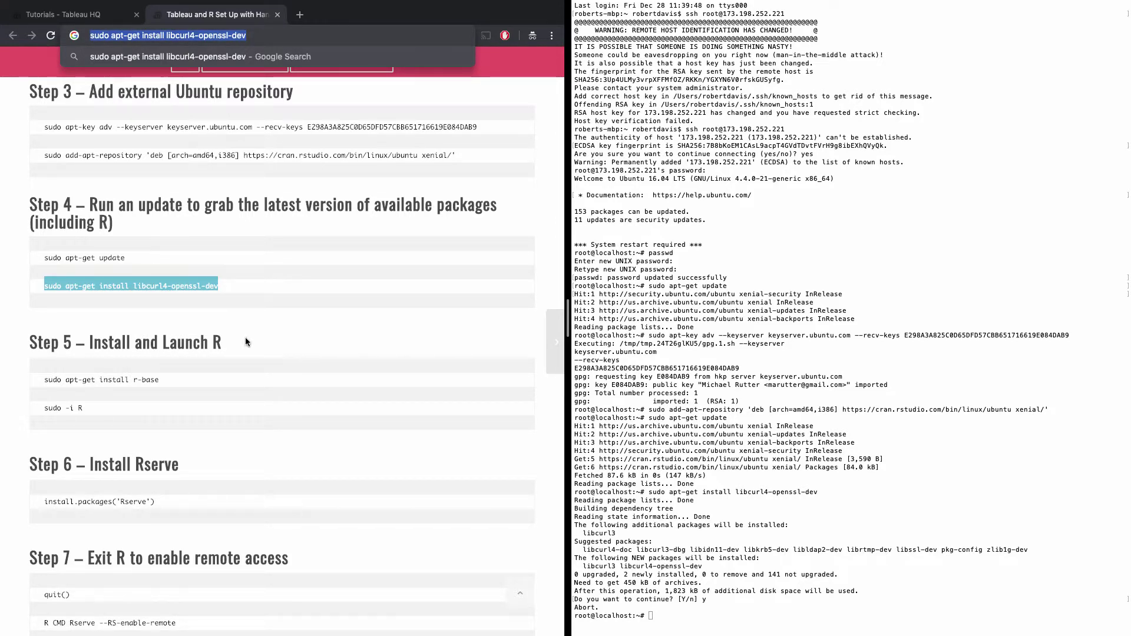
left_click(774, 583)
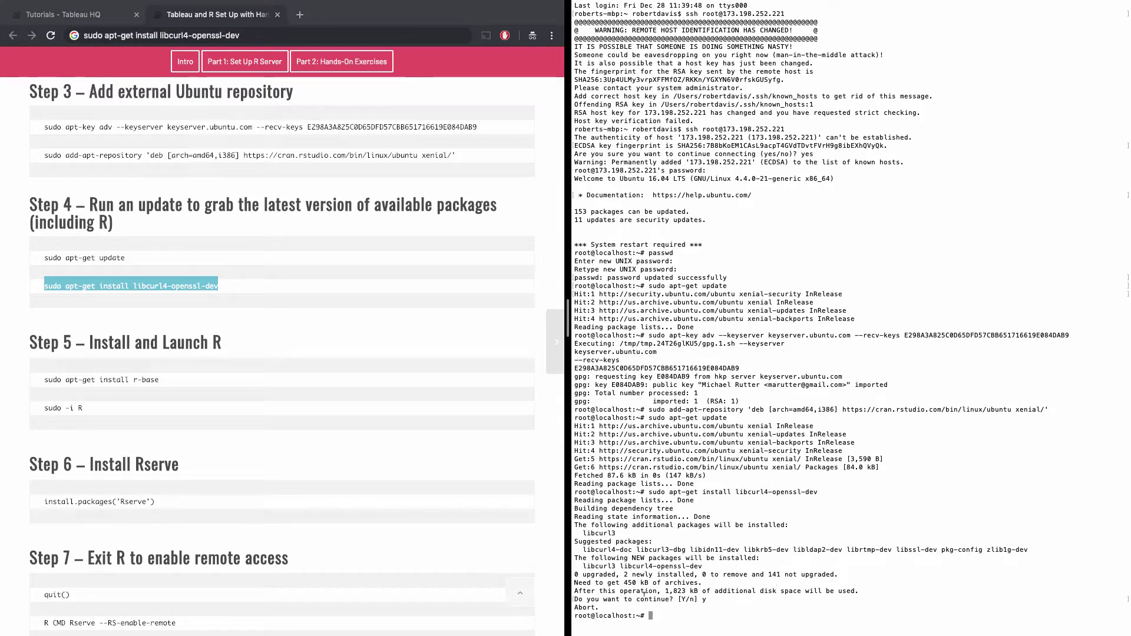
key("super+v")
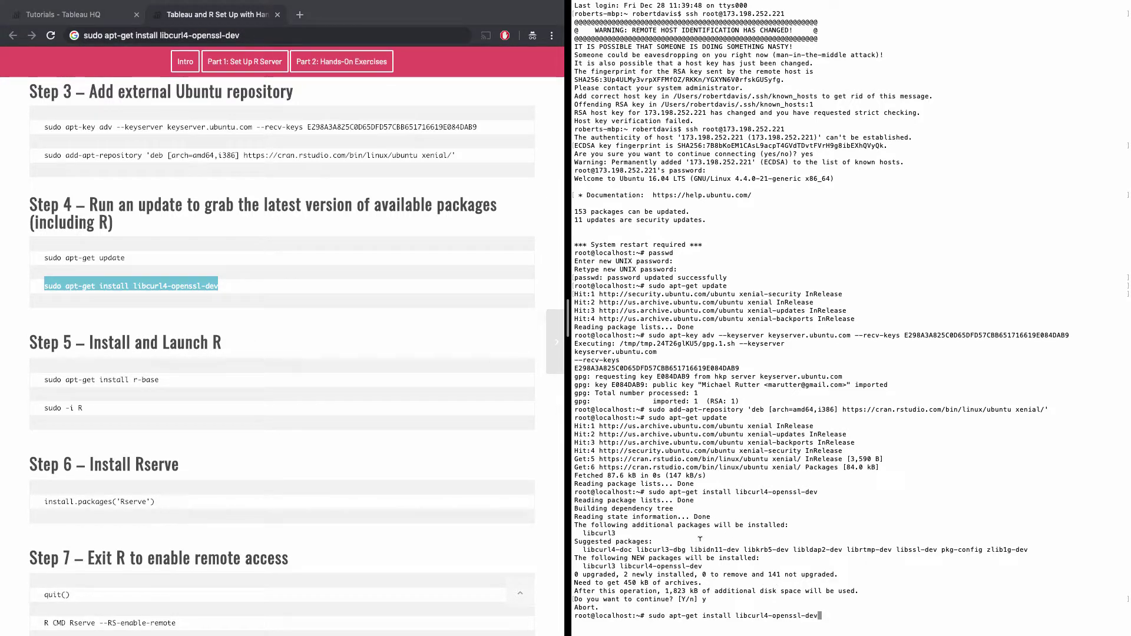
key("Return")
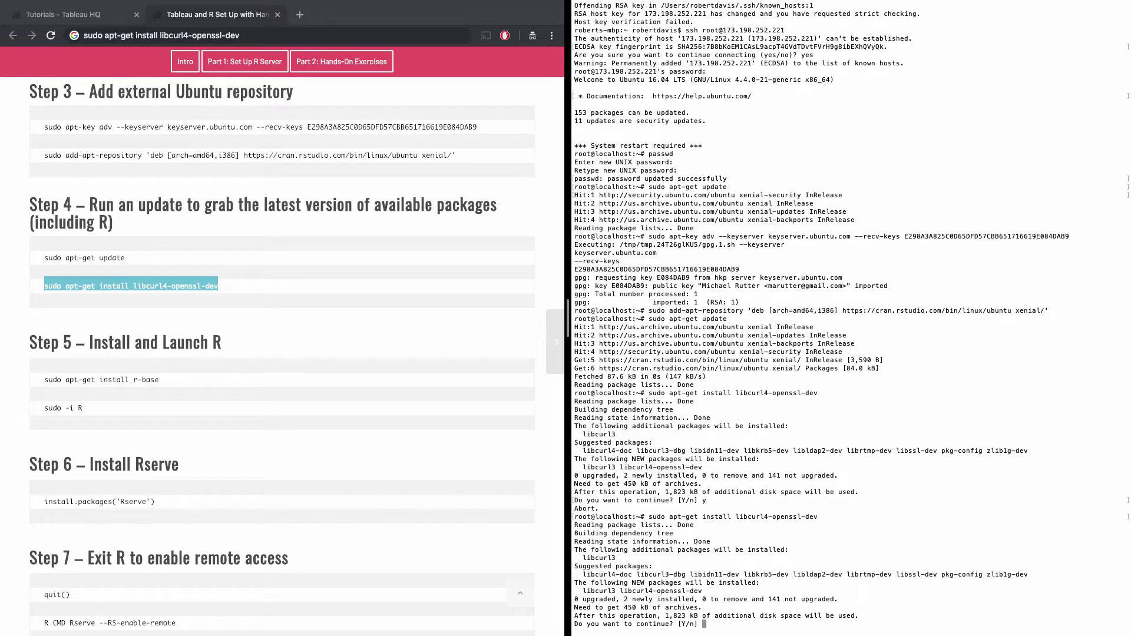
type("y")
key("Return")
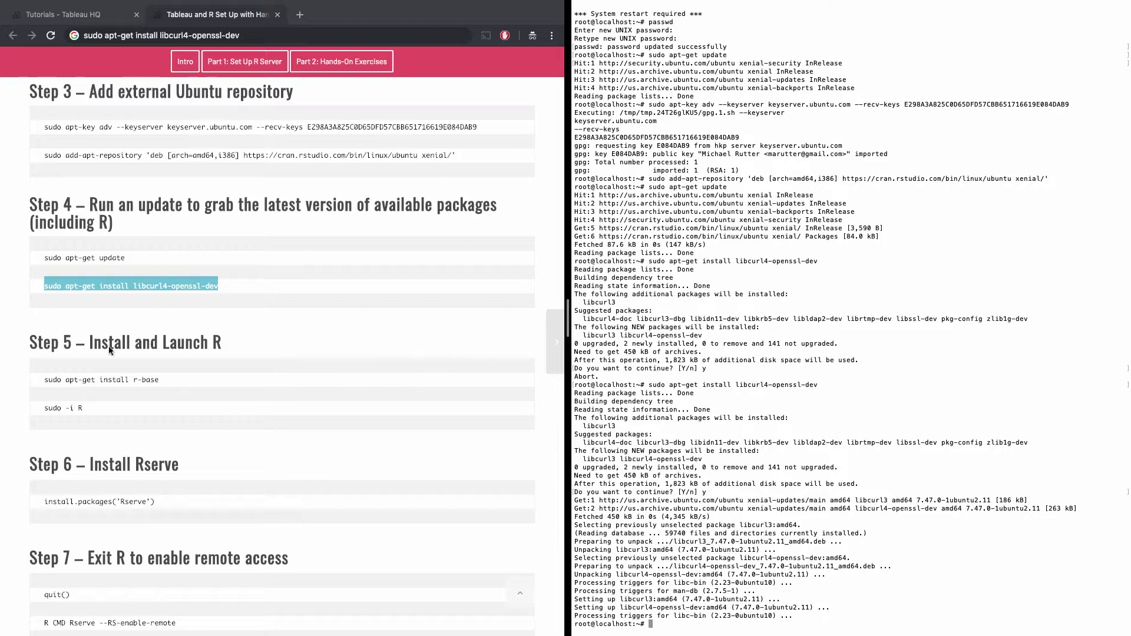
scroll(121, 347, "down", 2)
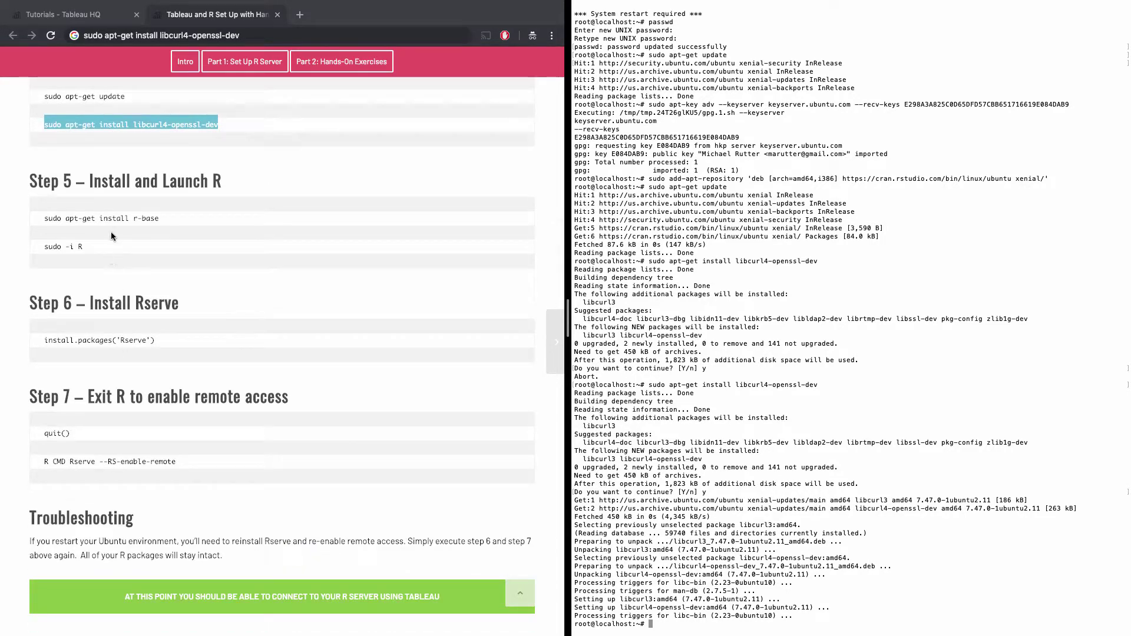
Install r-base 3.4.4 and r-base-dev with sudo apt-get install r-base, confirming y.
key("super+Tab")
triple_click(51, 217)
key("super+c")
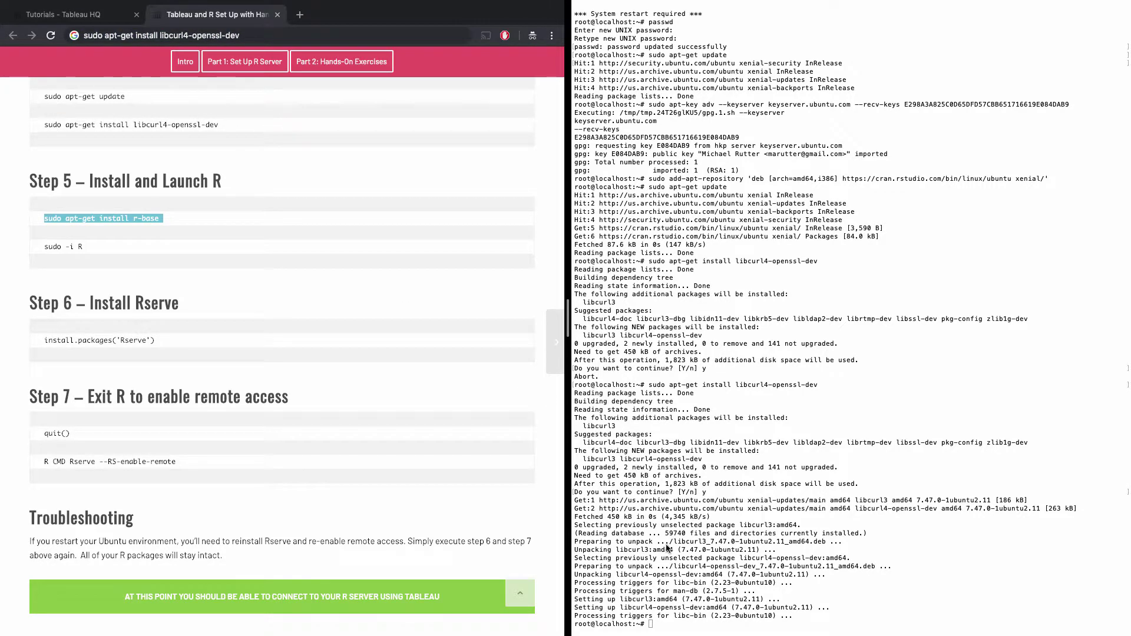
left_click(660, 625)
key("super+v")
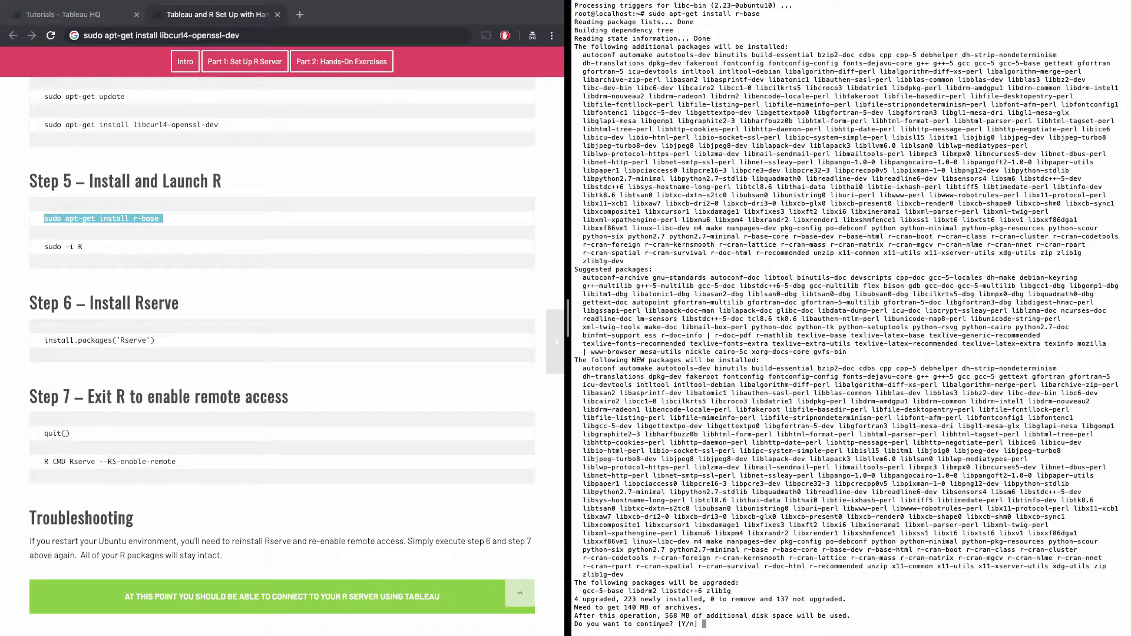
type("y")
key("Return")
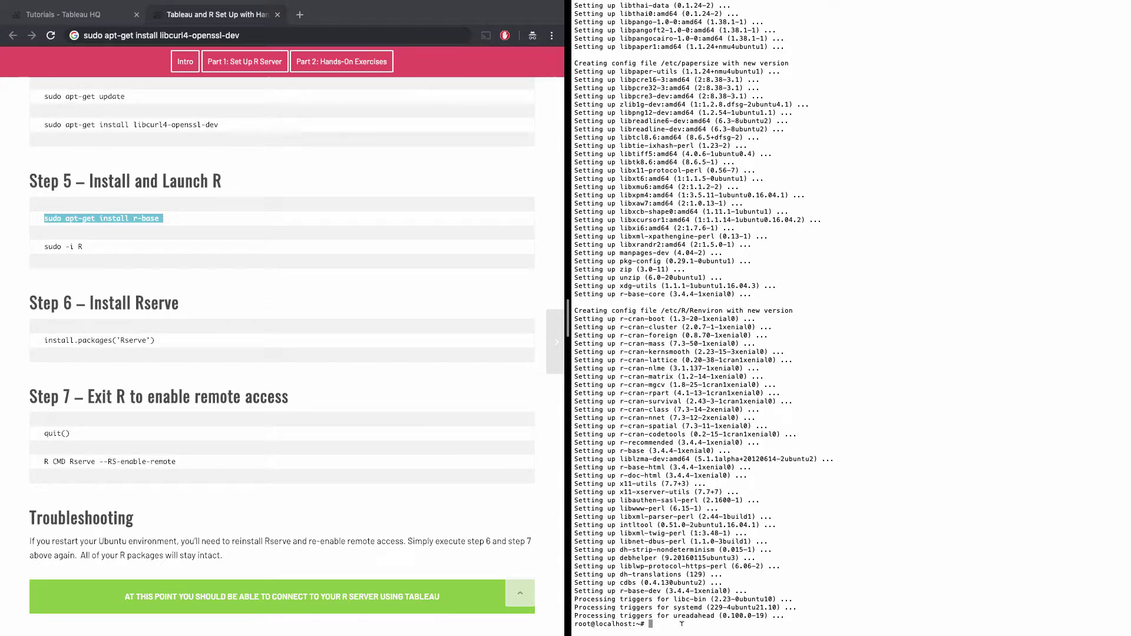
type("sudo -i")
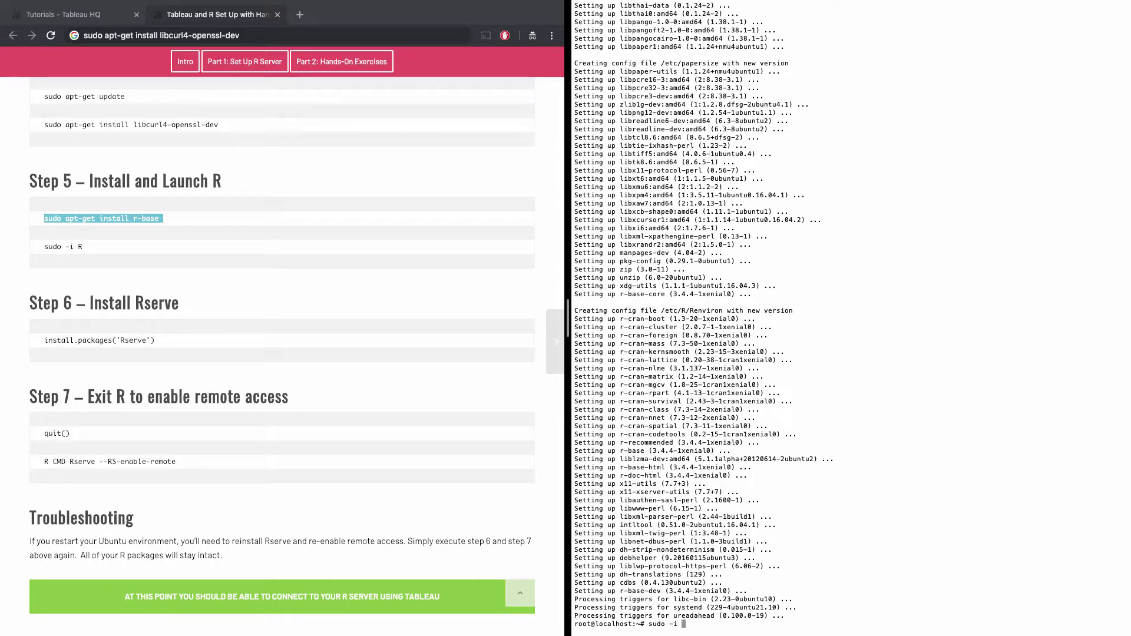
type(" R")
key("Return")
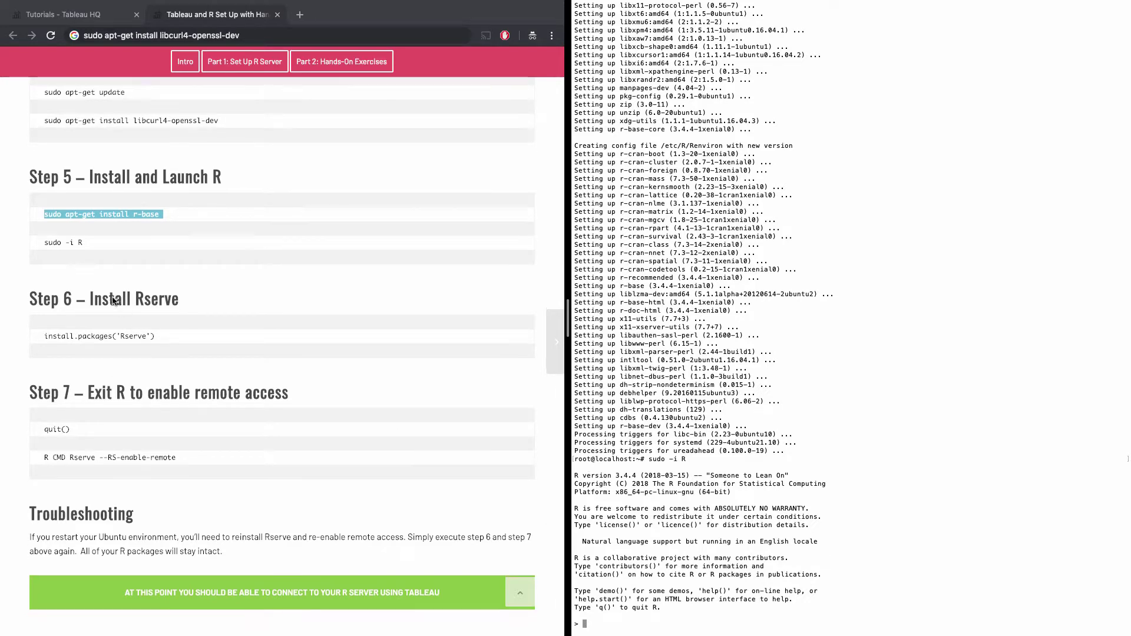
scroll(113, 300, "down", 3)
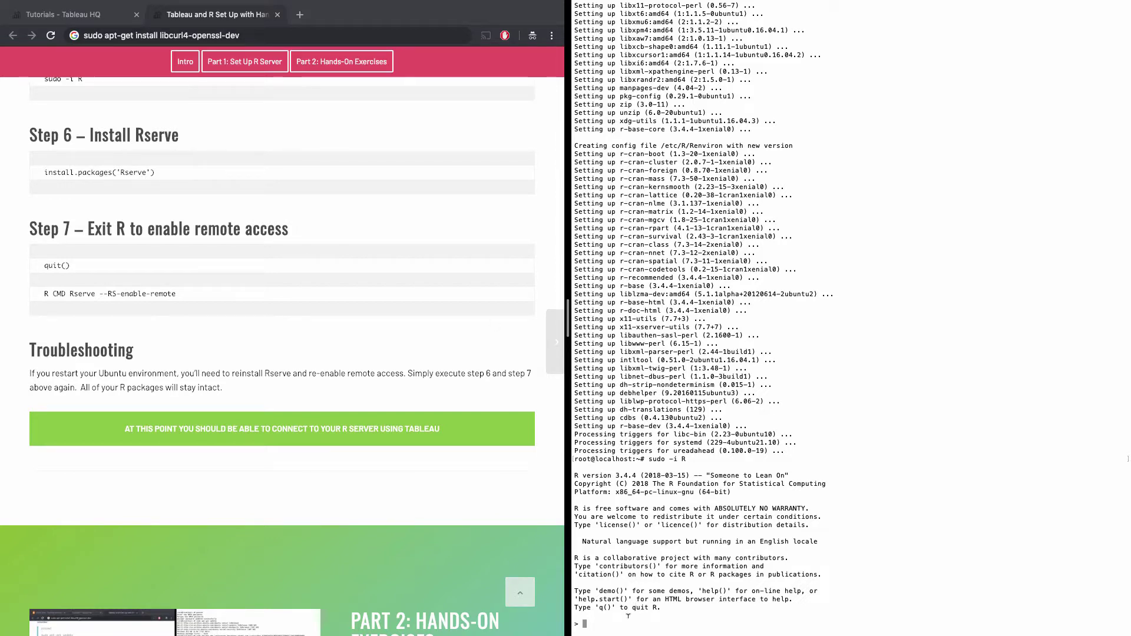
Install Rserve with install.packages('Rserve'), then quit R with q().
type("install.packages")
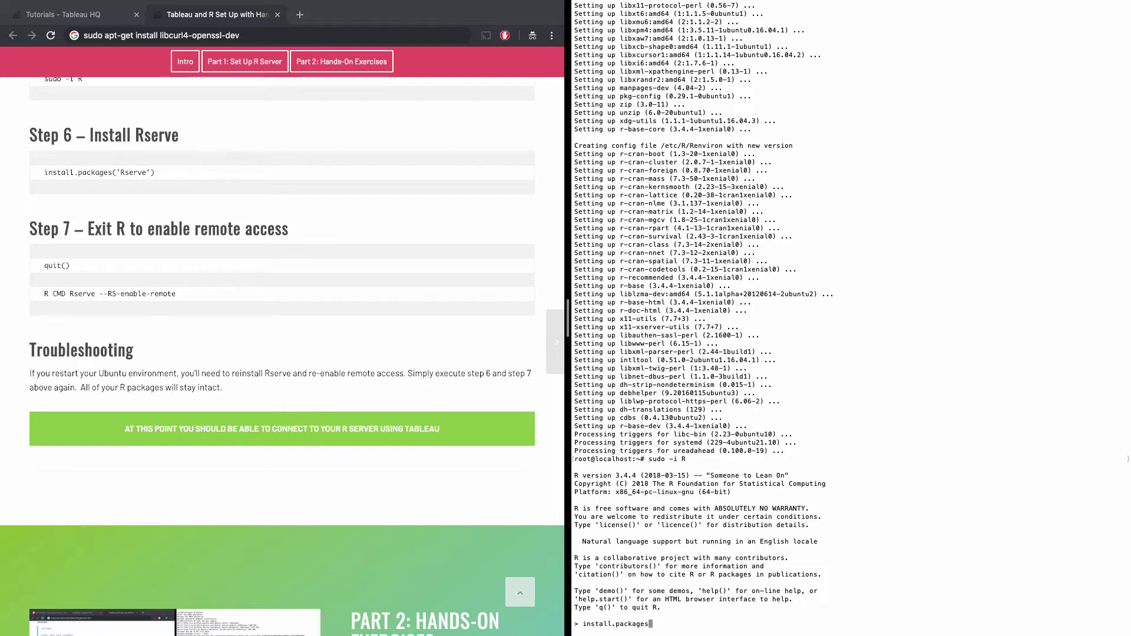
type("('Rserve')")
key("Return")
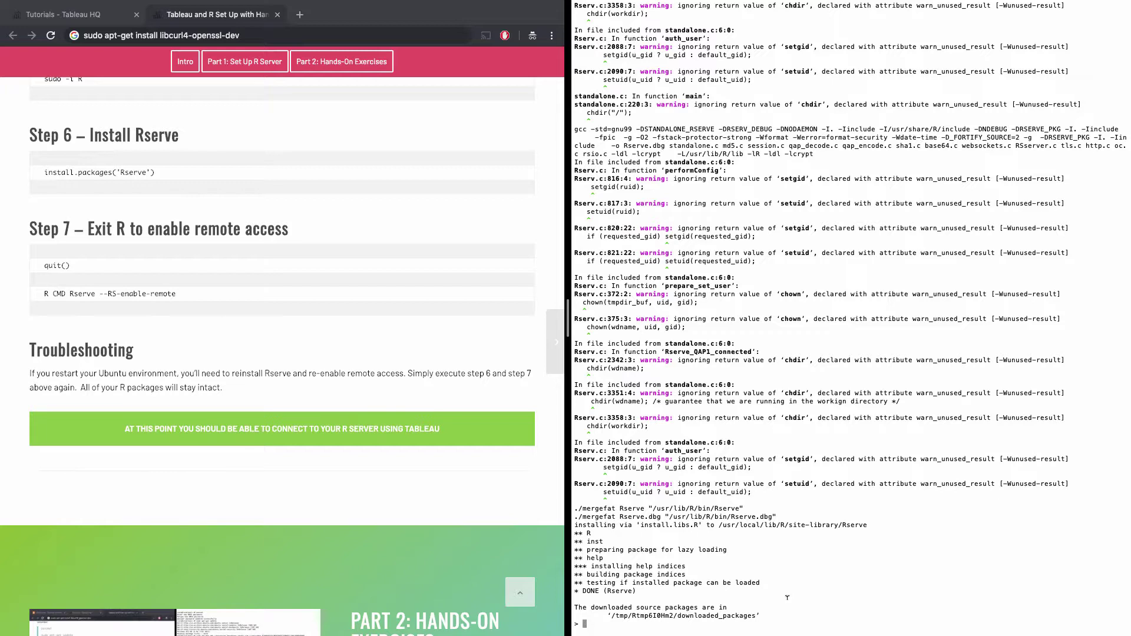
type("q()")
key("Return")
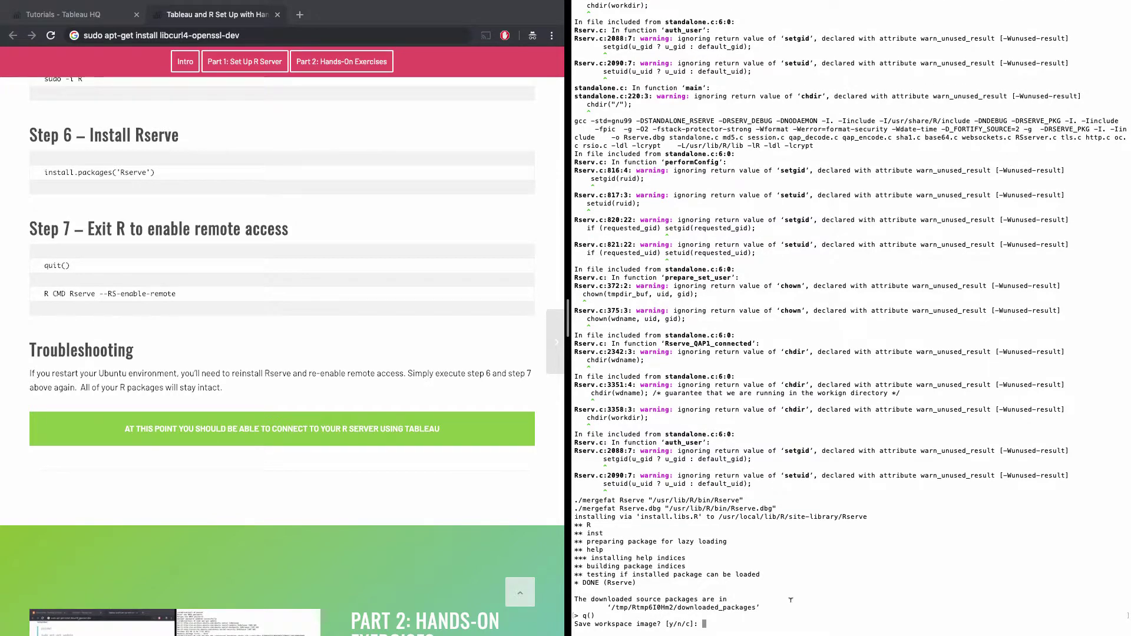
Save the workspace when exiting R, then run R CMD Rserve --RS-enable-remote.
type("y")
key("Return")
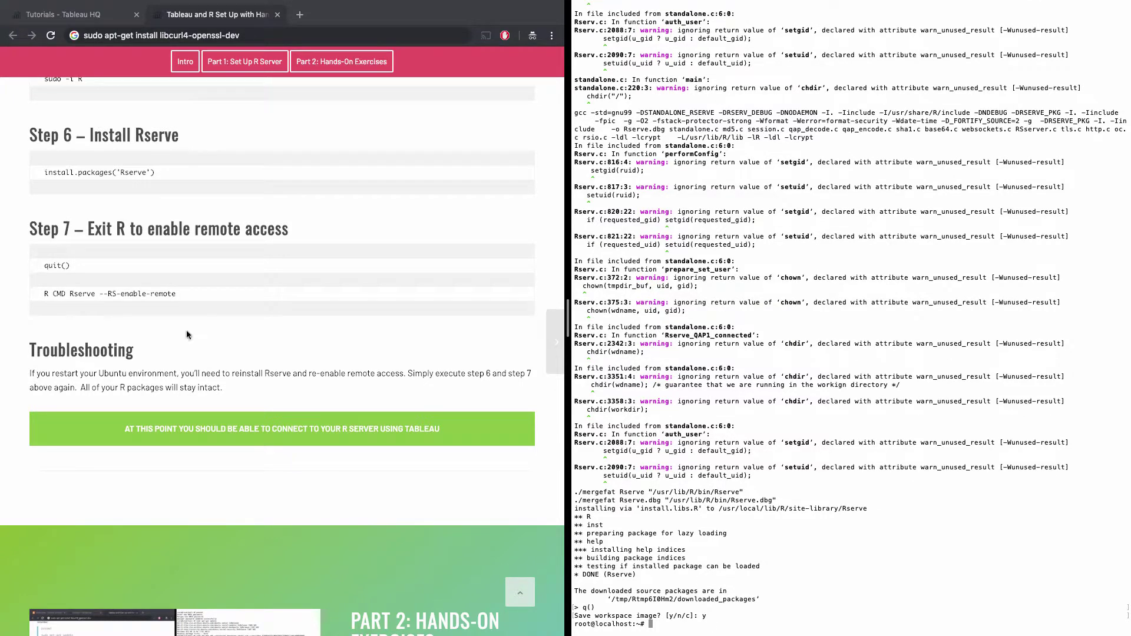
triple_click(111, 292)
key("super+c")
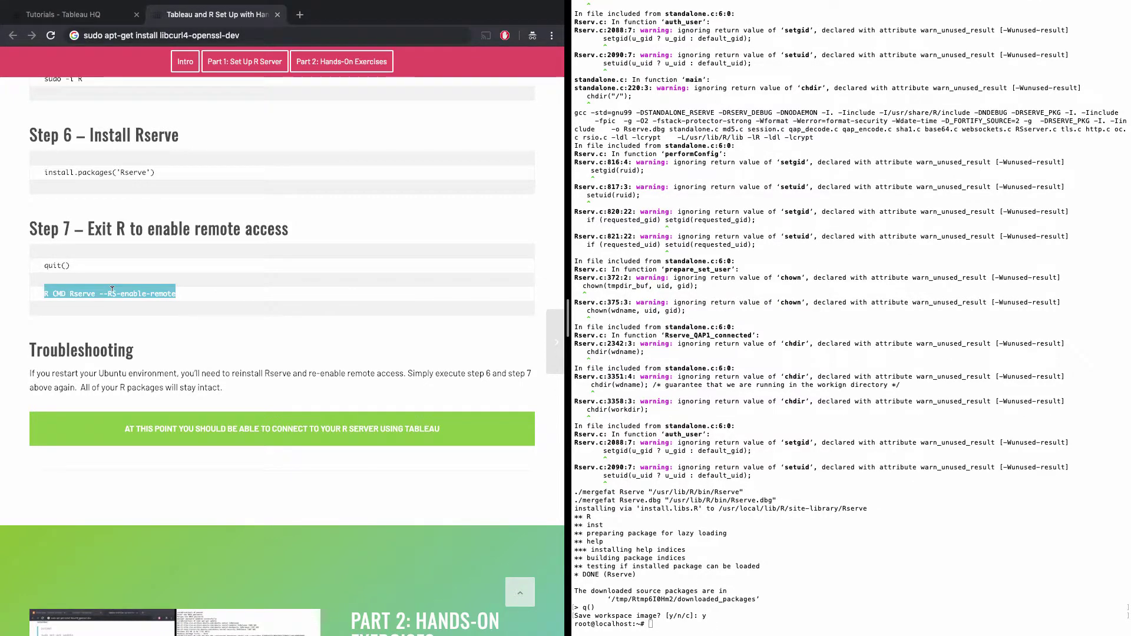
left_click(744, 602)
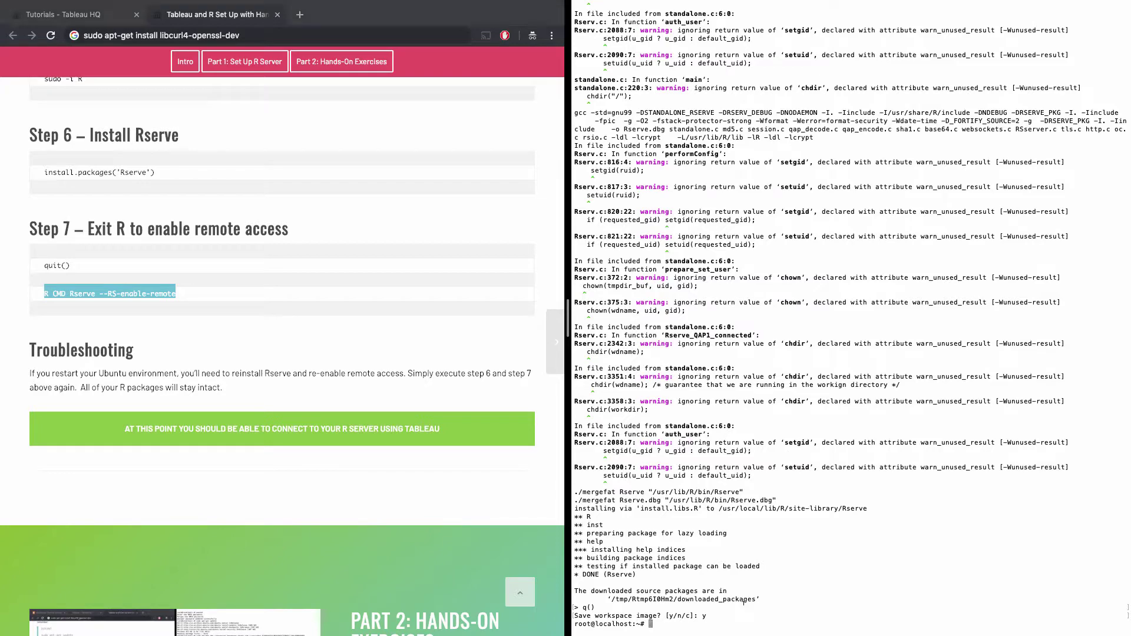
key("super+v")
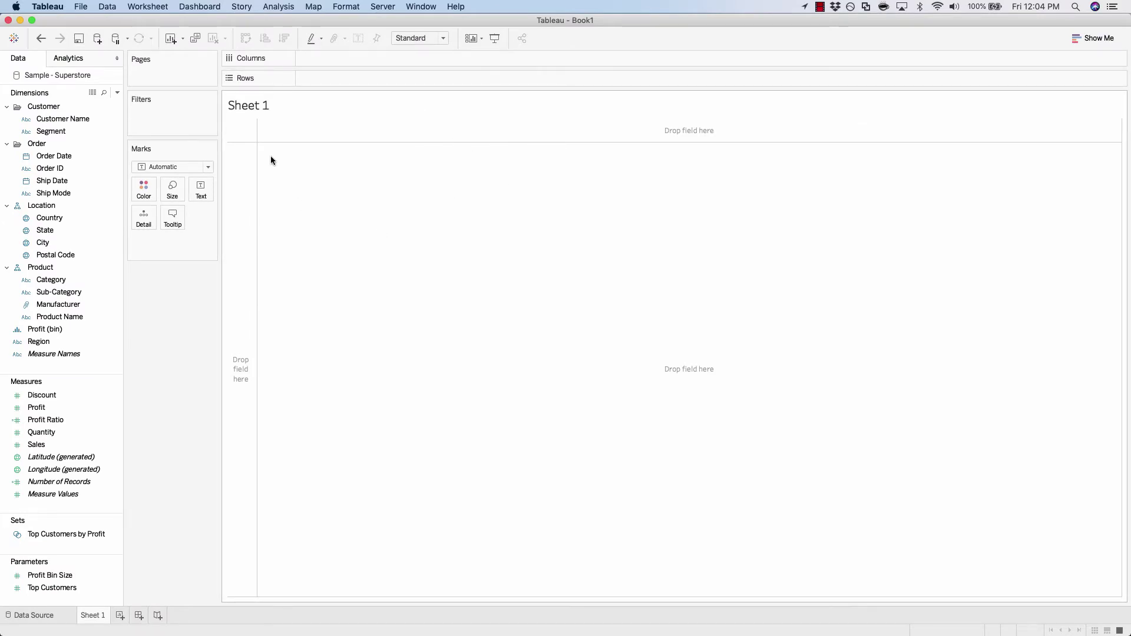
Open Manage External Service Connection from Help > Settings and Performance, keeping RServe on port 6311.
left_click(455, 6)
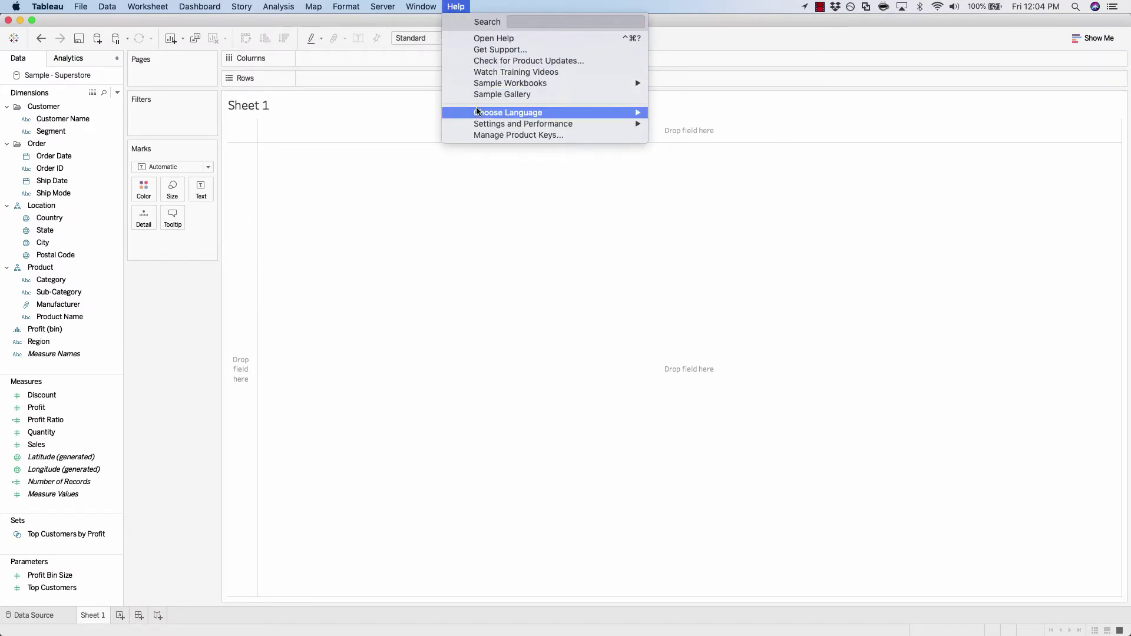
mouse_move(566, 131)
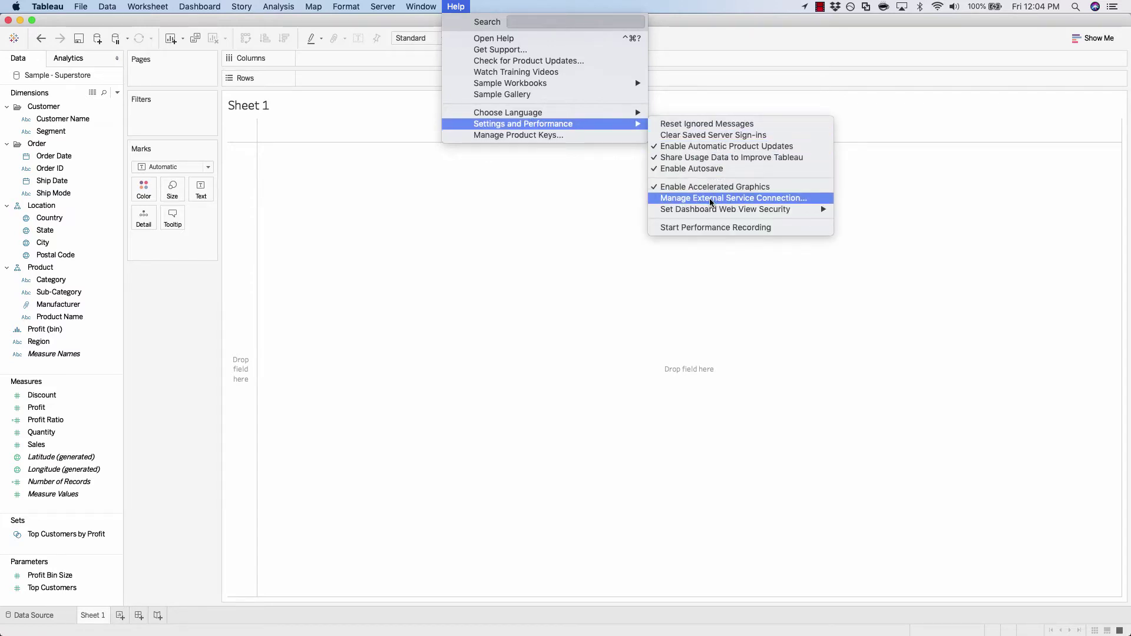
left_click(797, 200)
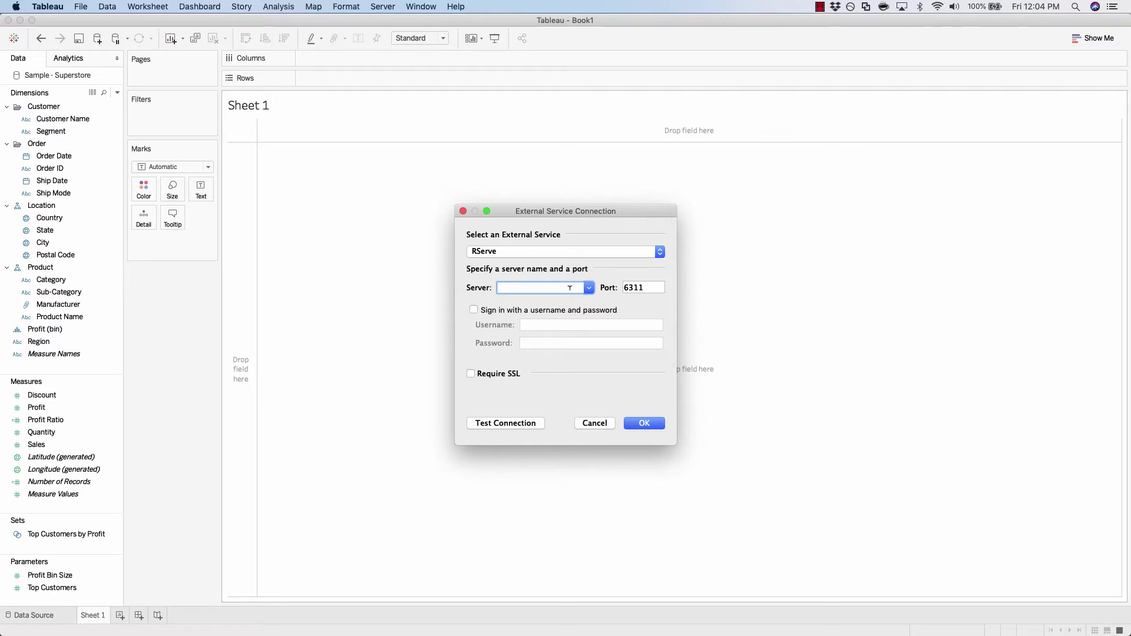
left_click(510, 253)
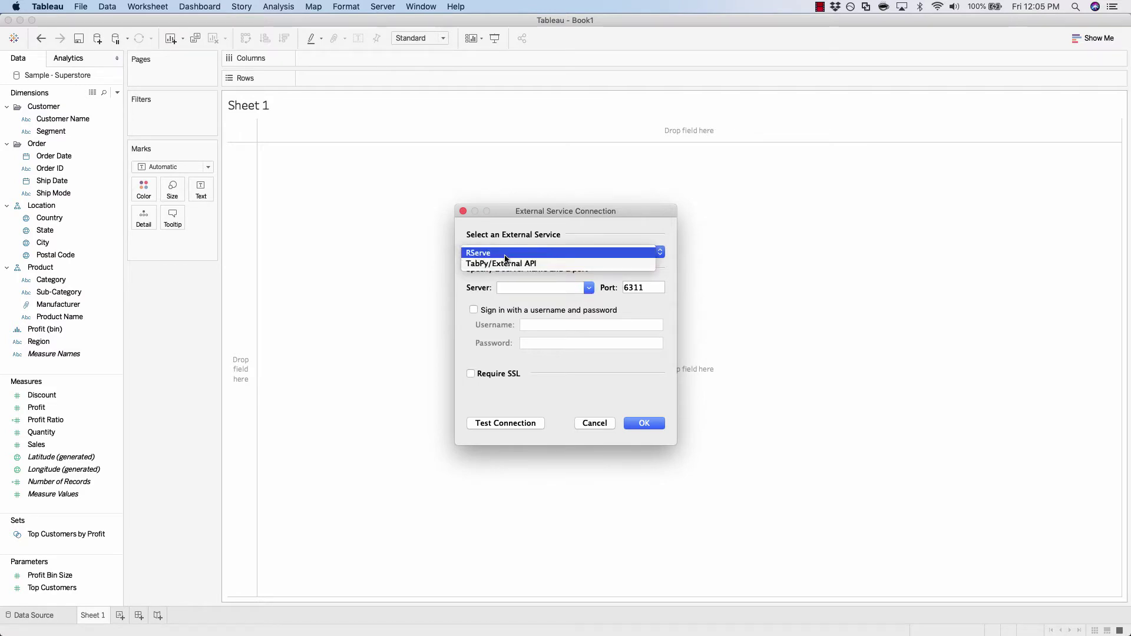
left_click(506, 254)
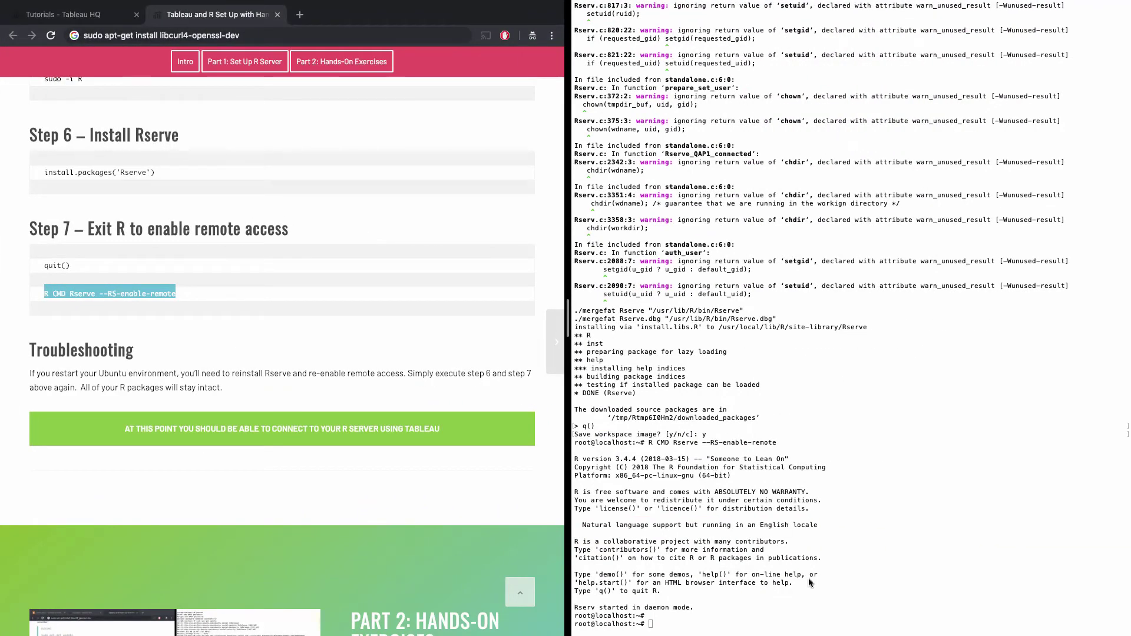
Run ifconfig and copy the server's ens3 address 173.198.252.221.
left_click(720, 578)
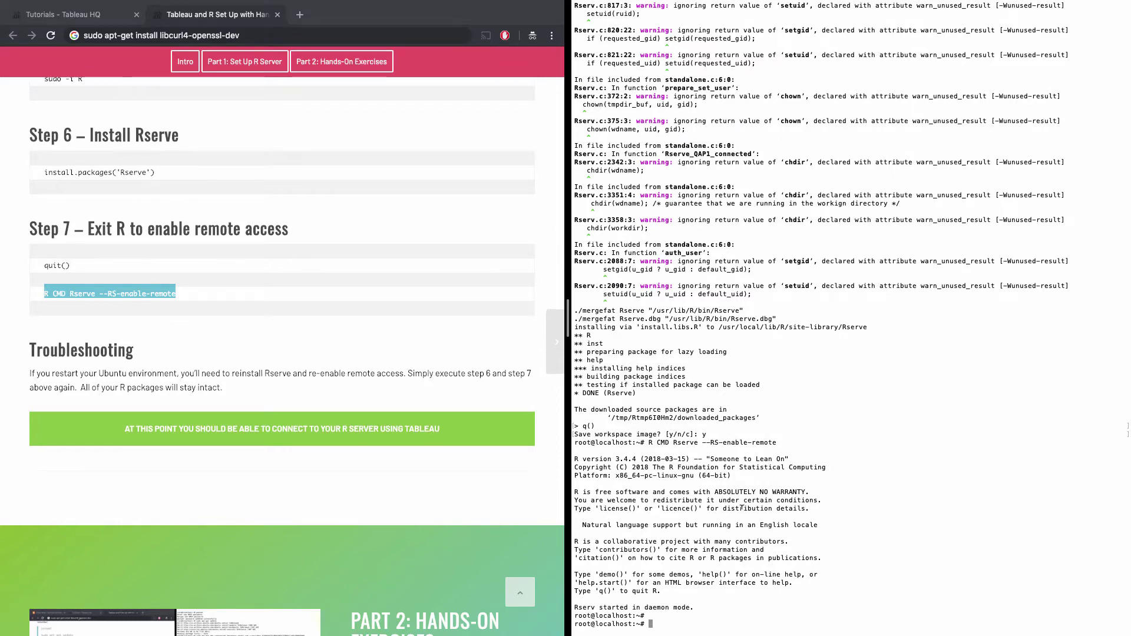
type("ifconfig")
key("Return")
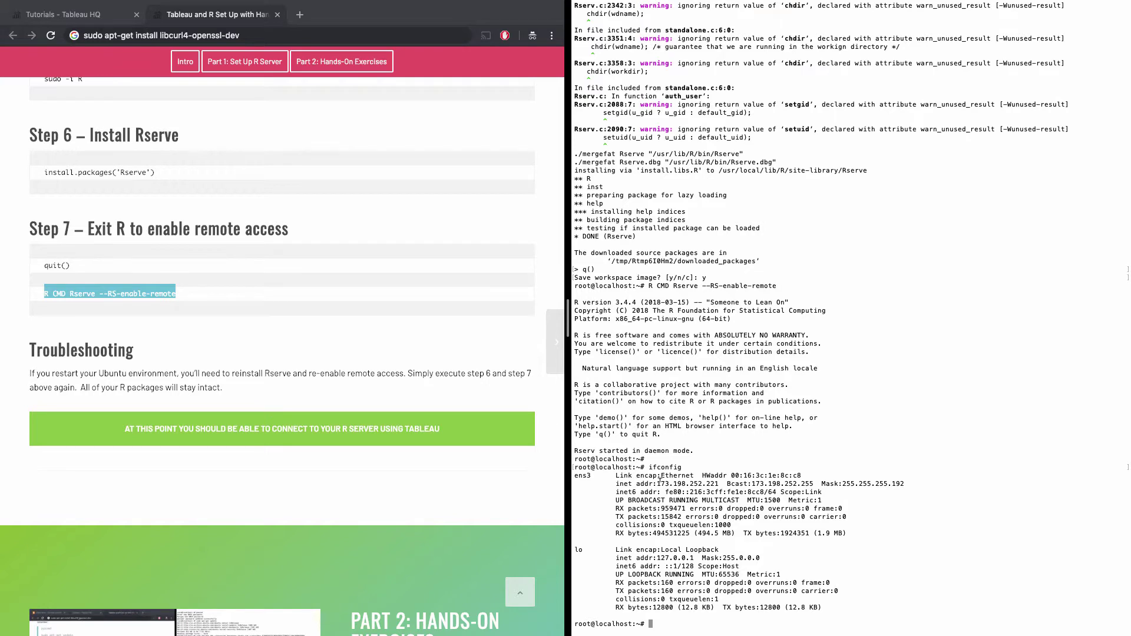
left_click_drag(657, 482, 718, 480)
key("super+c")
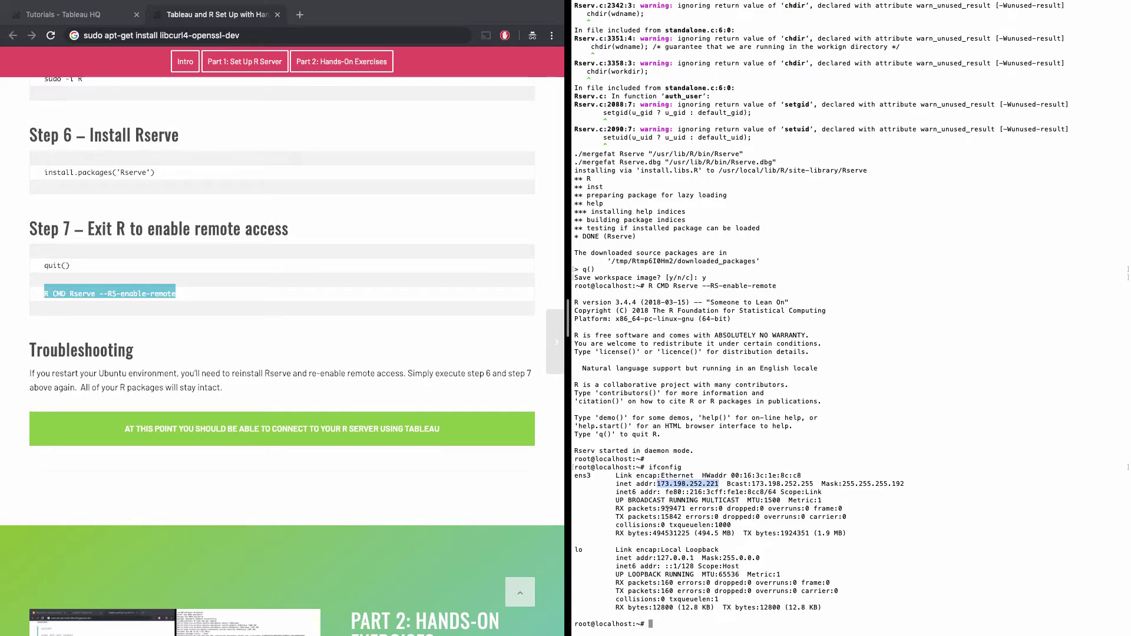
key("super+Tab")
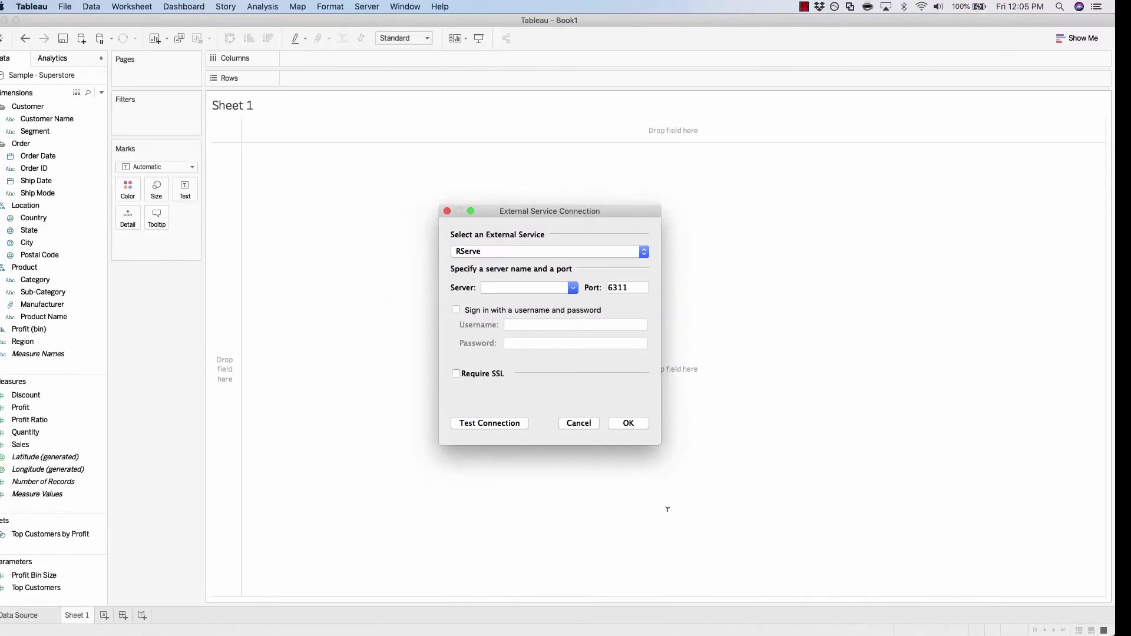
Set the RServe server to 173.198.252.221, verify the connection succeeds, and save it.
key("super+v")
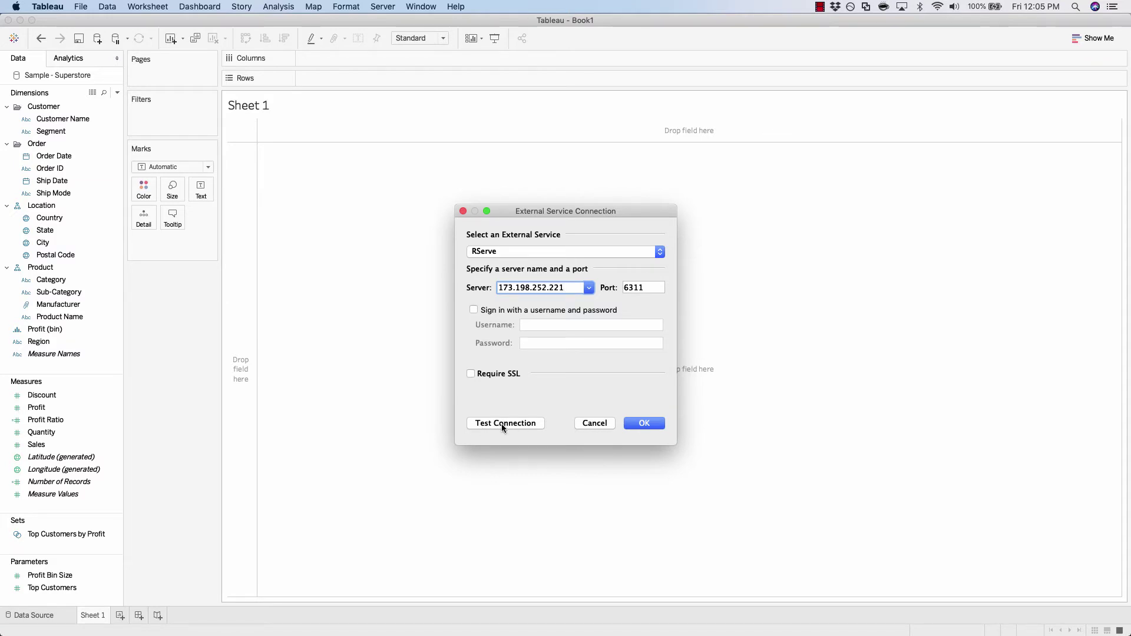
left_click(502, 425)
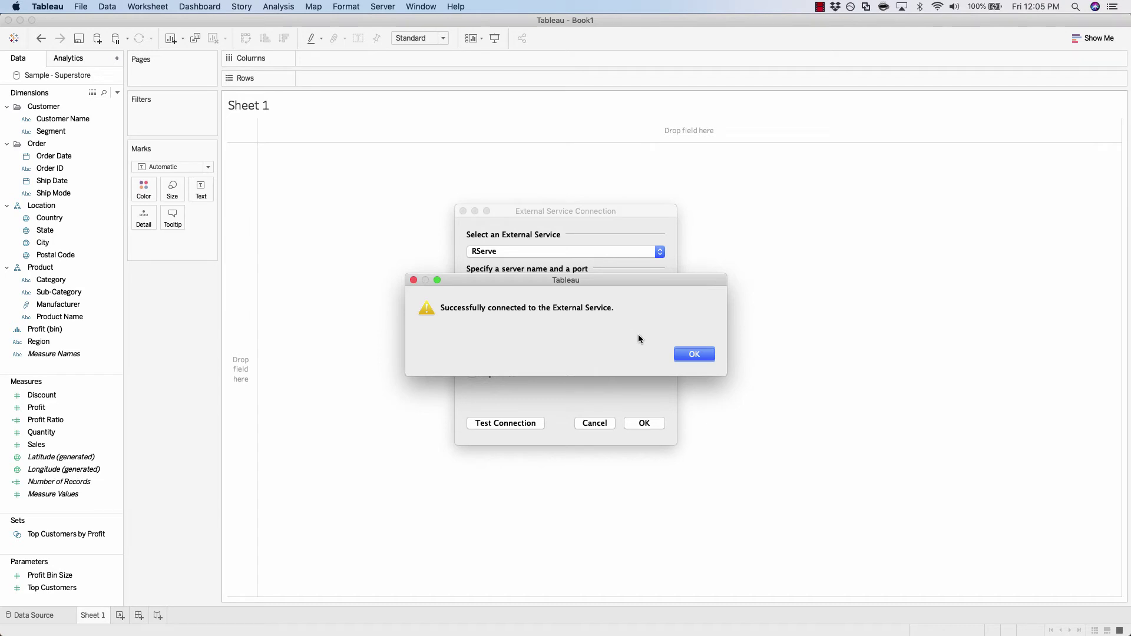
left_click(692, 355)
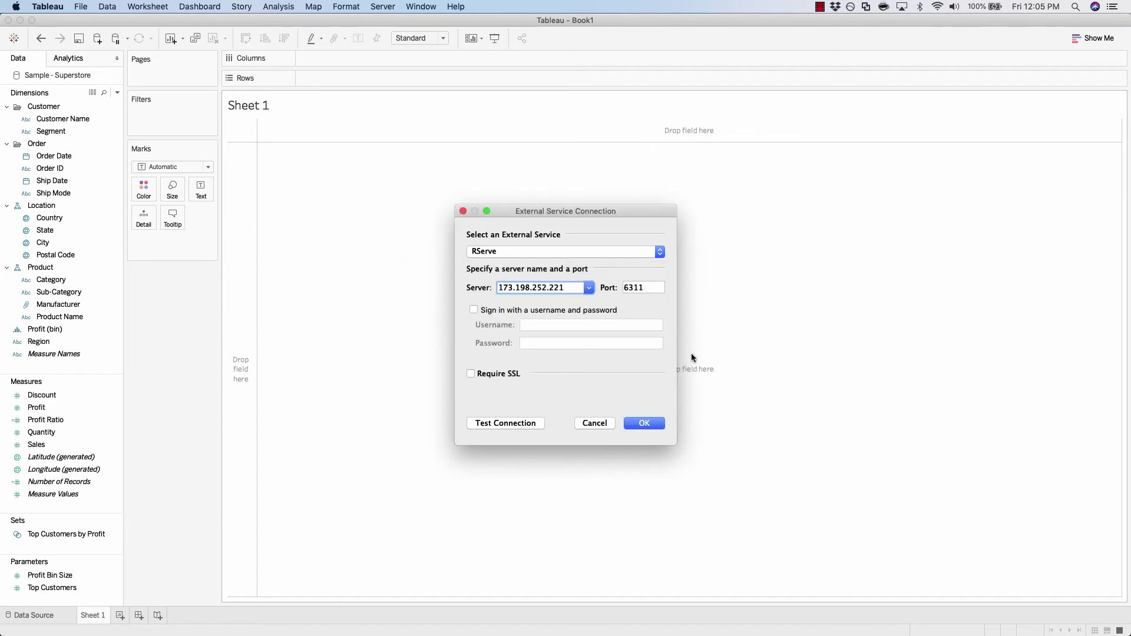
left_click(647, 424)
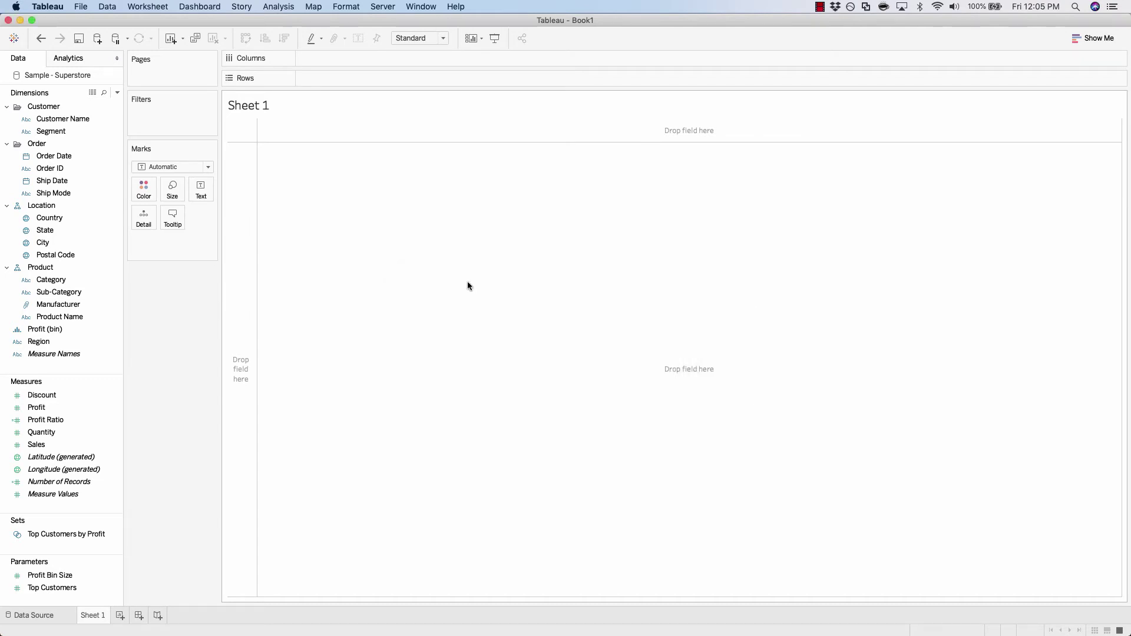